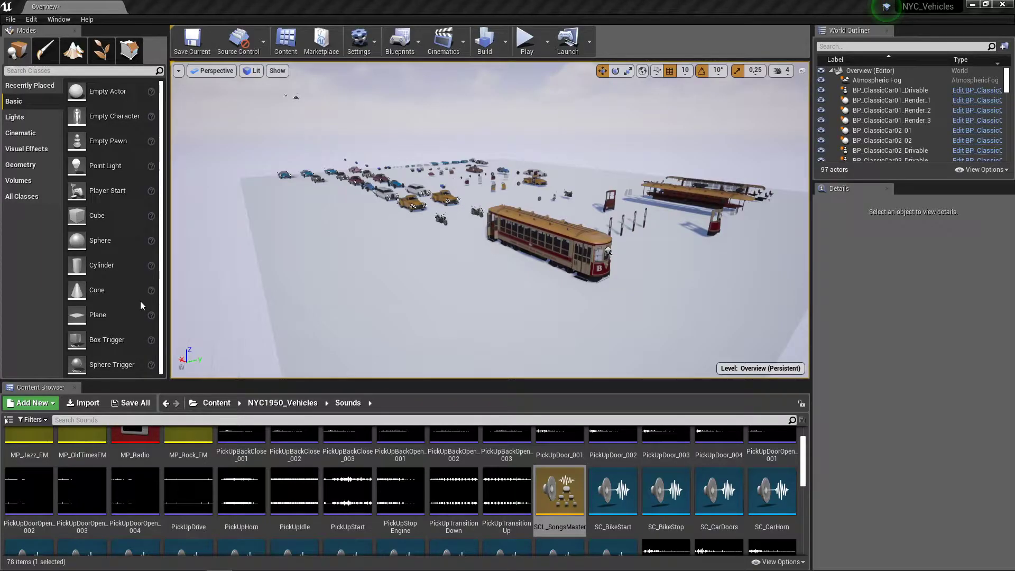
Step: Select the pink BP_ClassicCar01_Drivable car in the level and start playing the level in the viewport
key(w)
right_drag(331, 264, 307, 250)
key(a)
key(w)
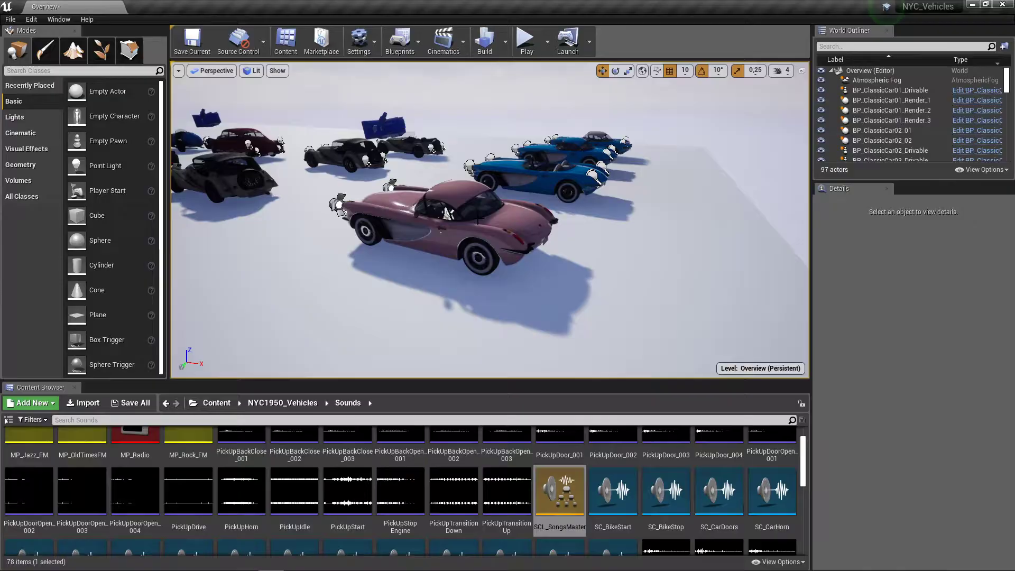
click(446, 216)
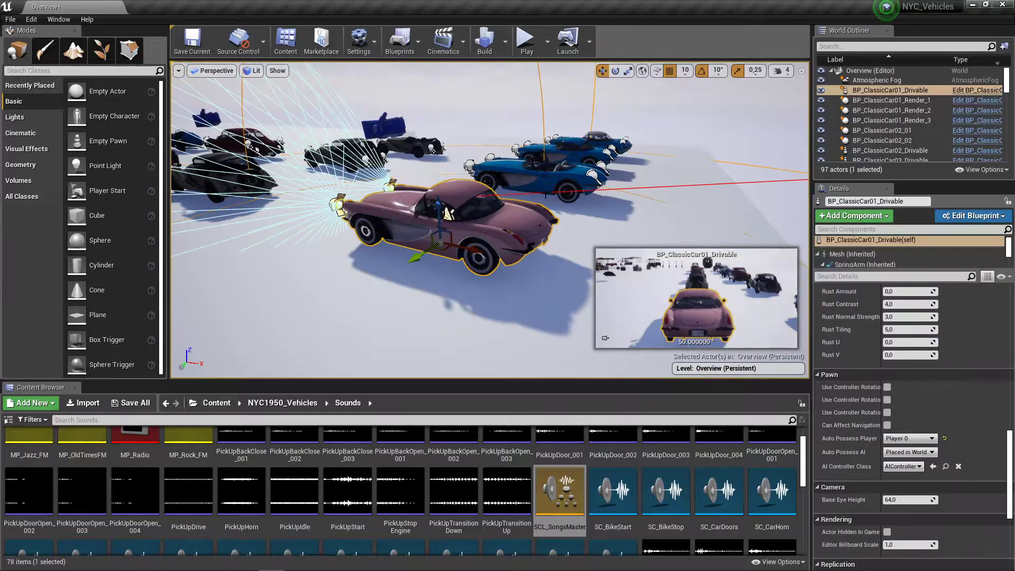
click(527, 42)
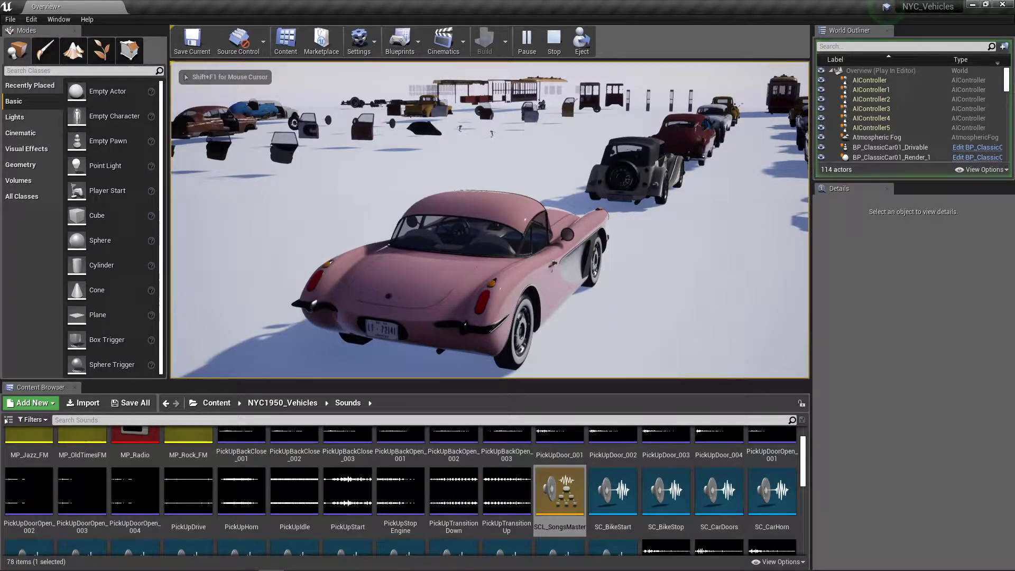
Step: Test-drive the pink classic car past the parked vehicles and tram parts, steering both ways, and end the play session
key(s)
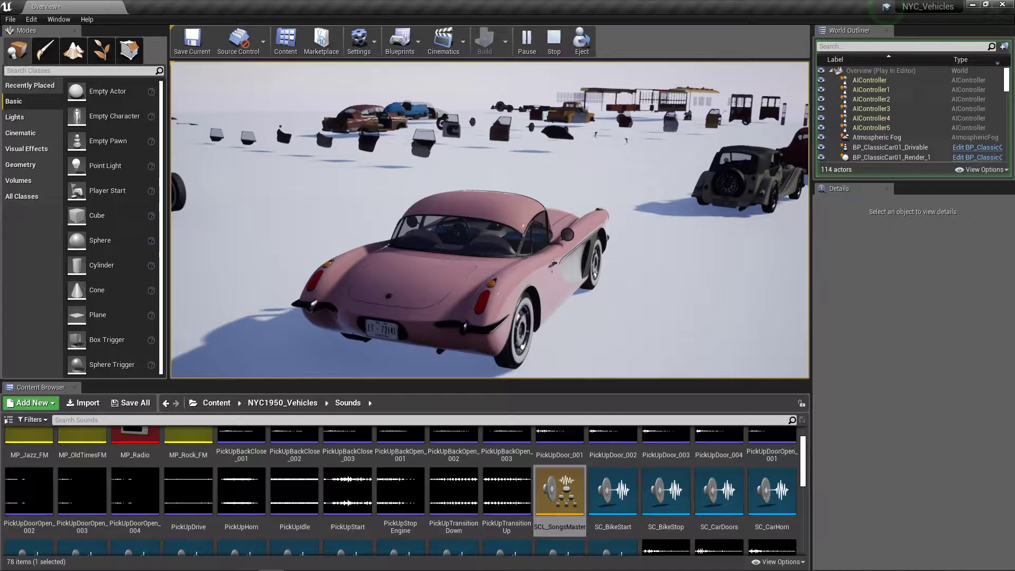
key(w)
key(d)
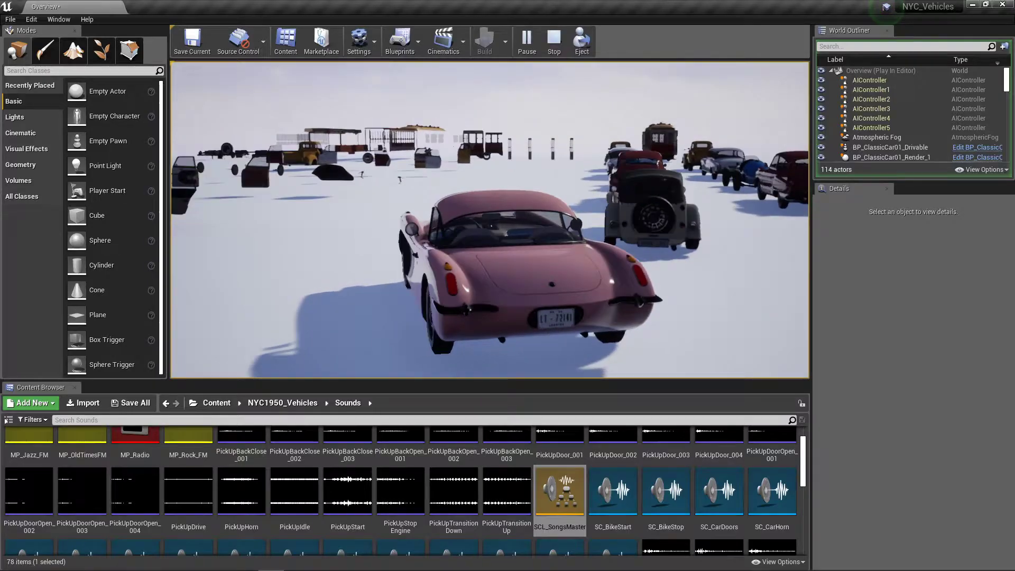
key(w)
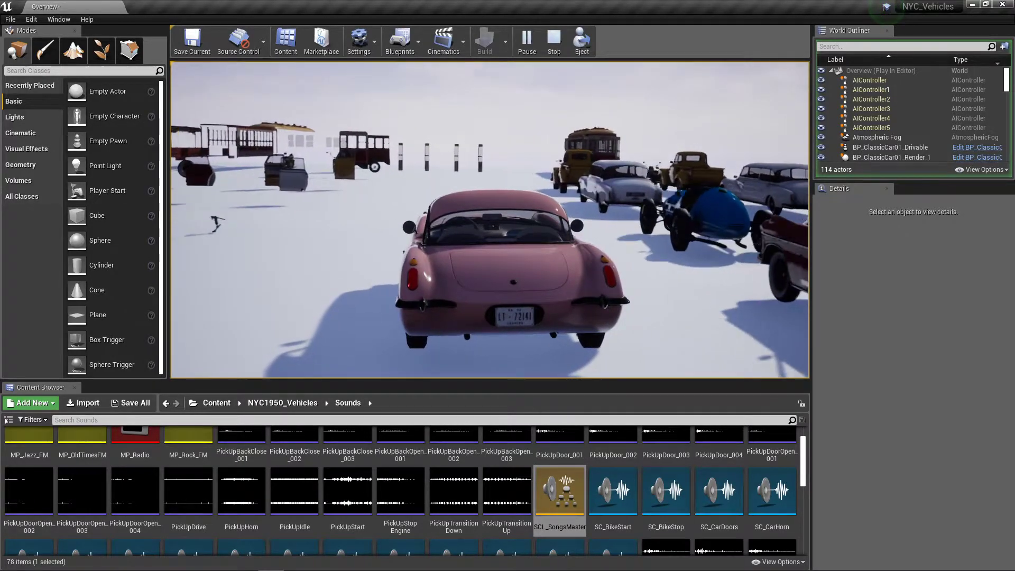
key(w)
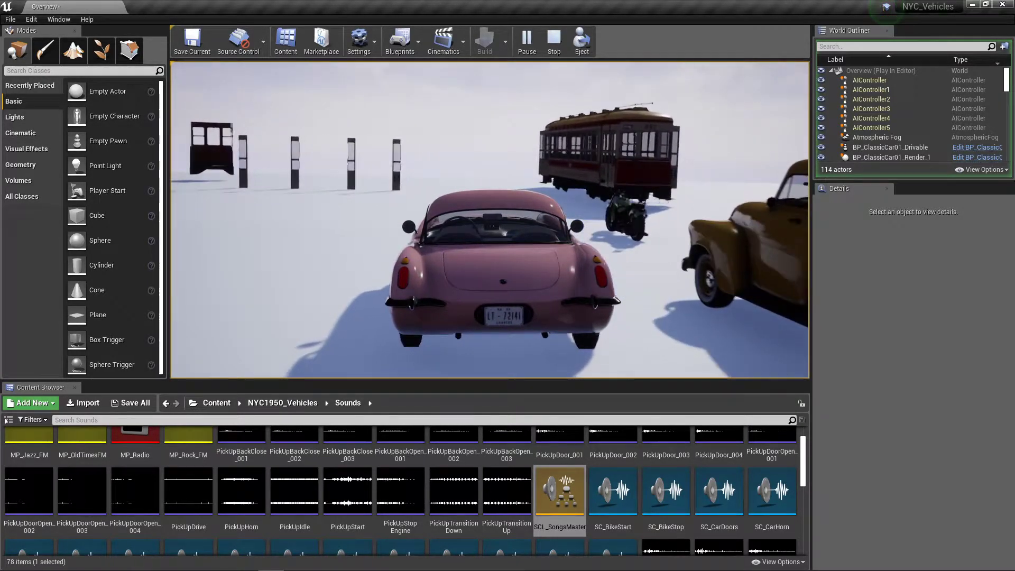
key(d)
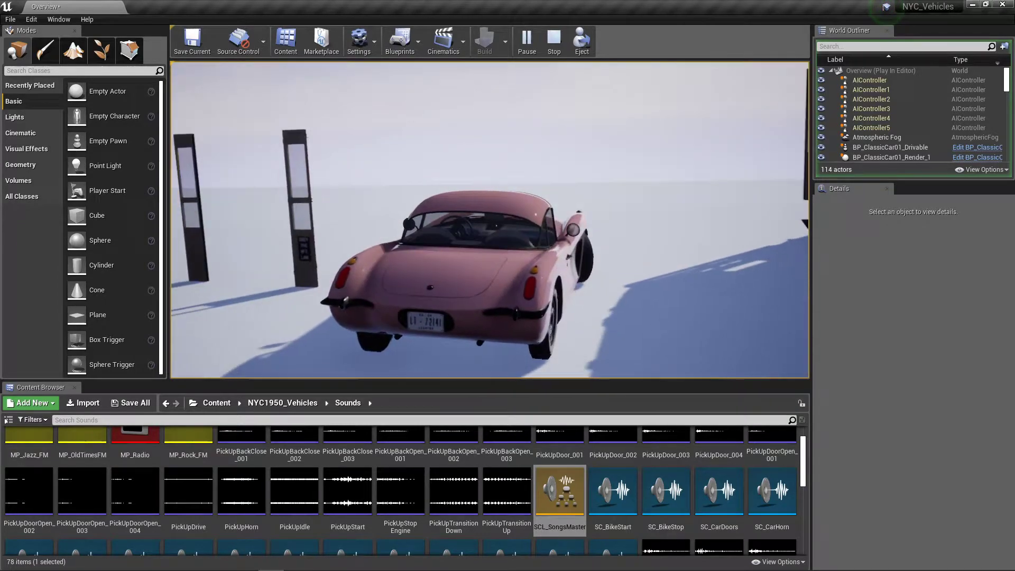
key(a)
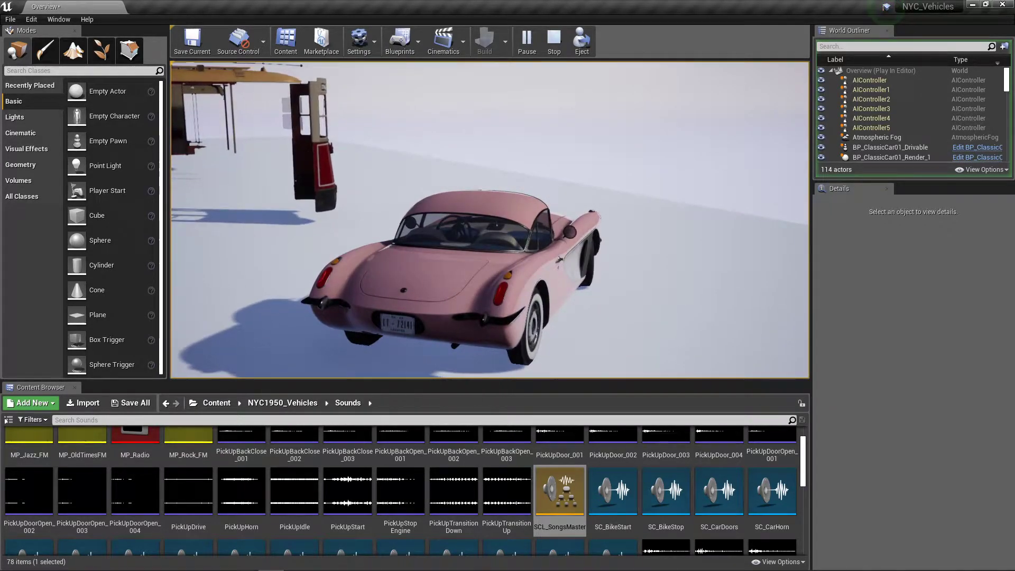
key(w)
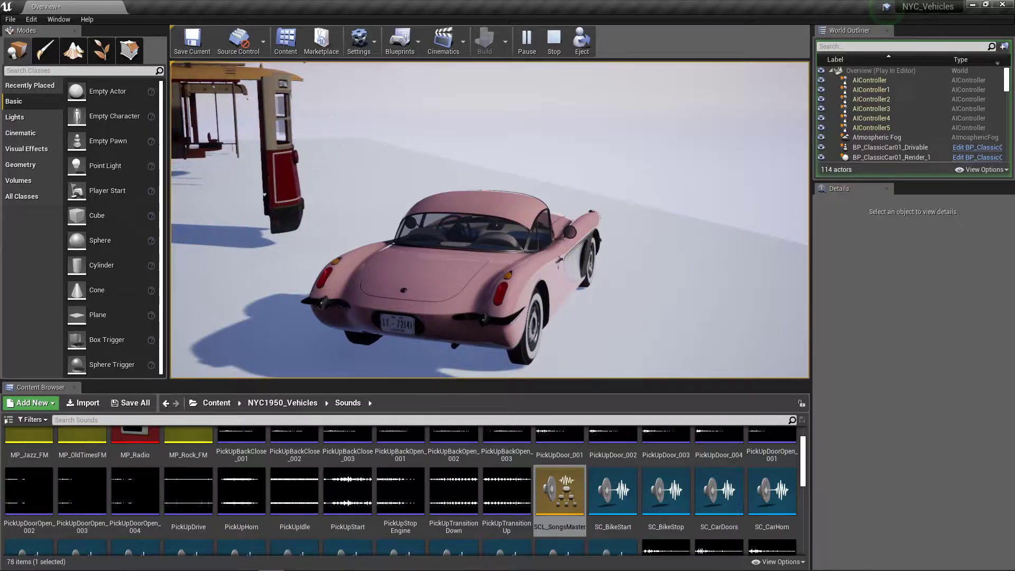
key(w)
key(a)
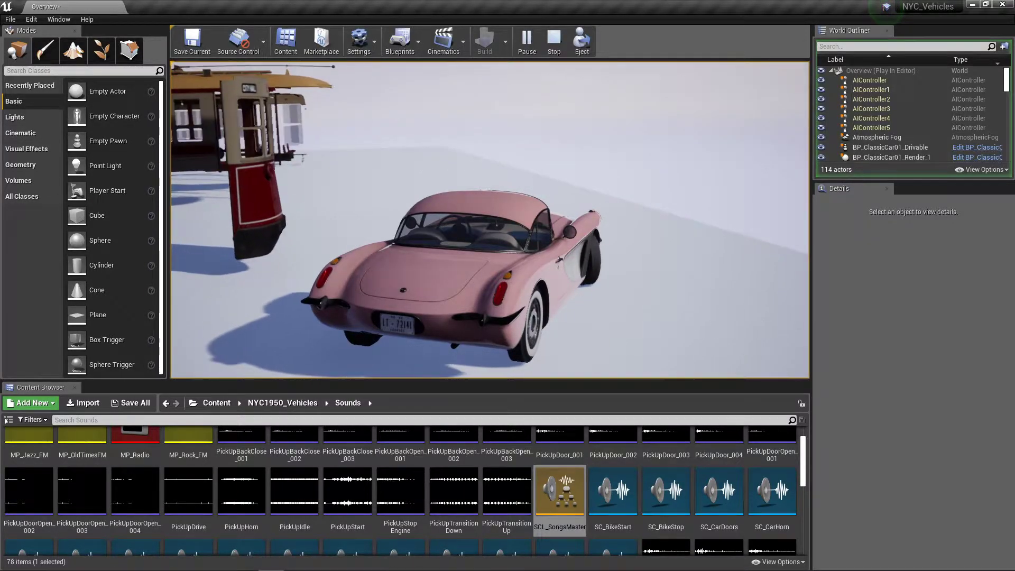
key(w)
key(a)
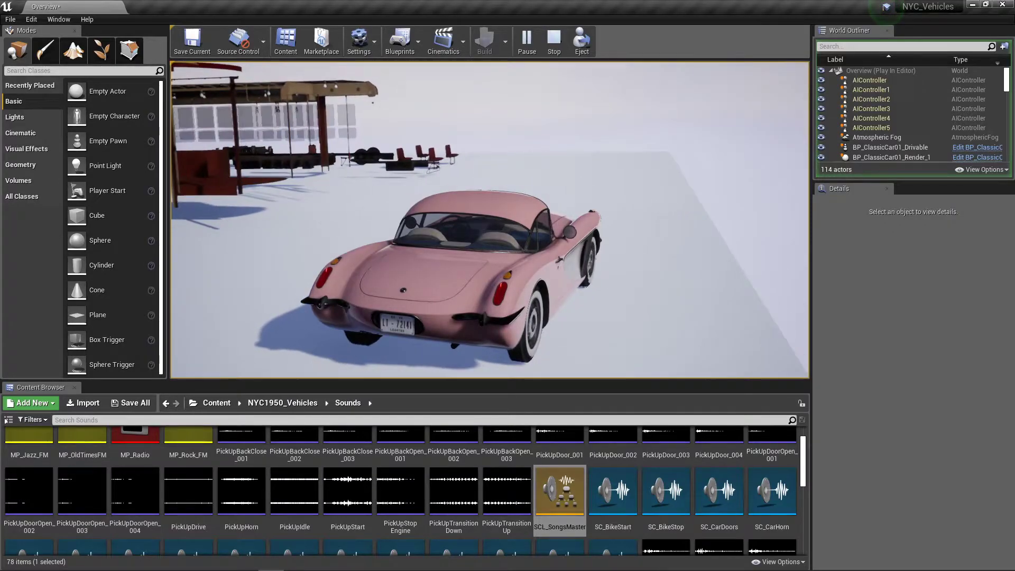
key(w)
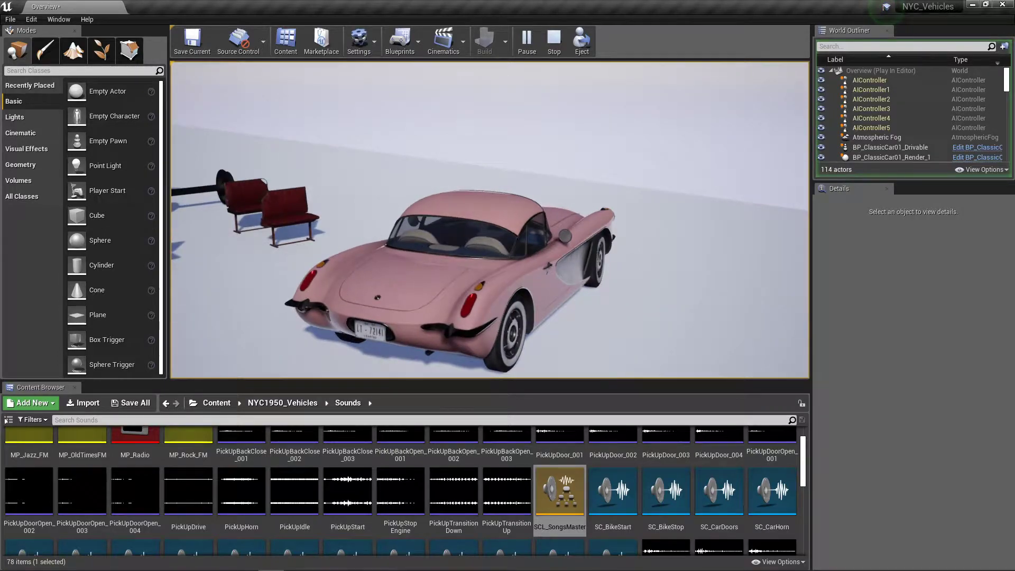
key(Escape)
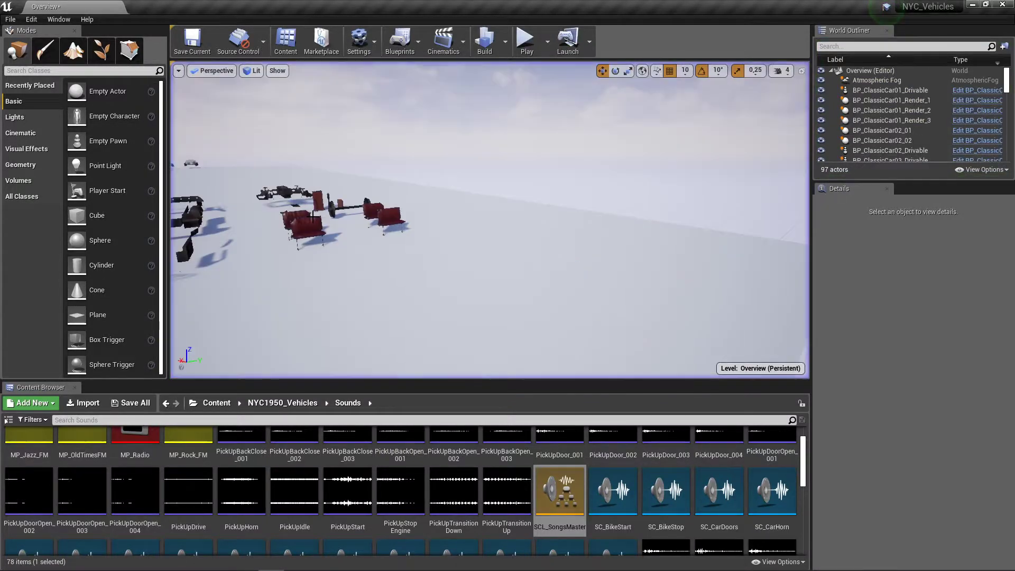
Step: Open the MP_Jazz_FM media playlist from the Sounds folder and examine which media sources its items use
key(w)
right_drag(490, 220, 381, 270)
right_drag(352, 199, 351, 200)
scroll(369, 504, up, 1)
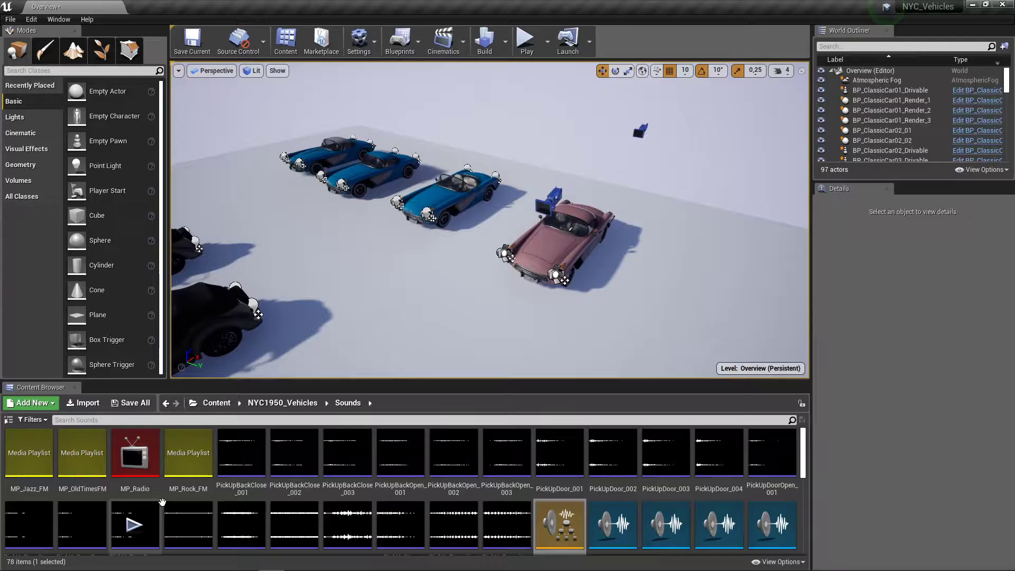
click(41, 490)
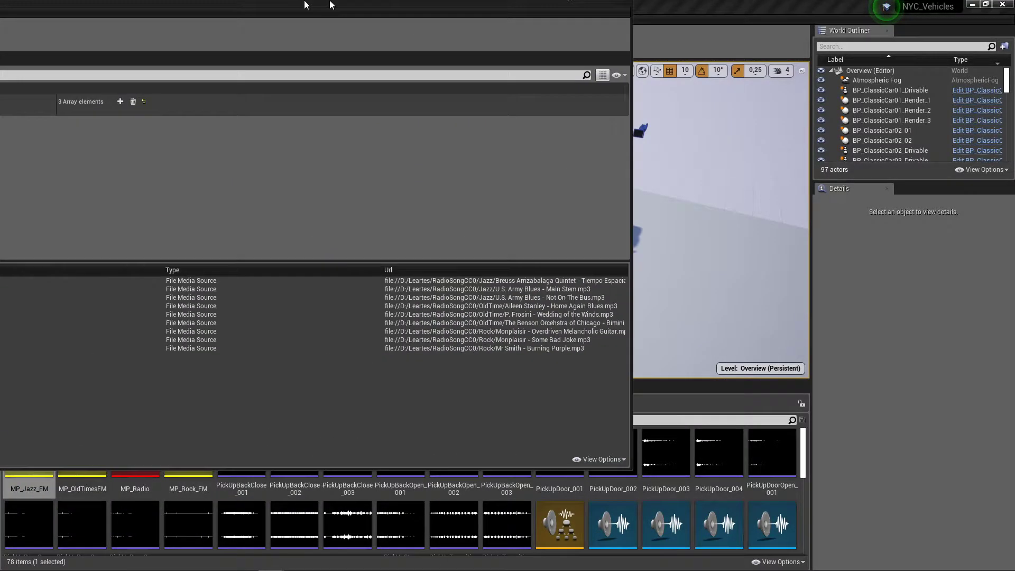
drag(304, 3, 657, 28)
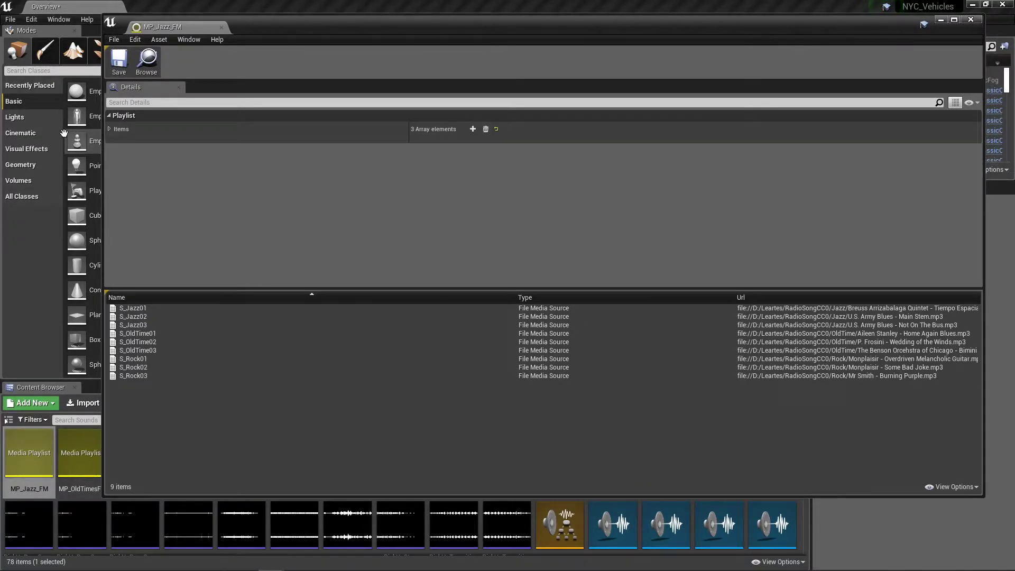
click(110, 129)
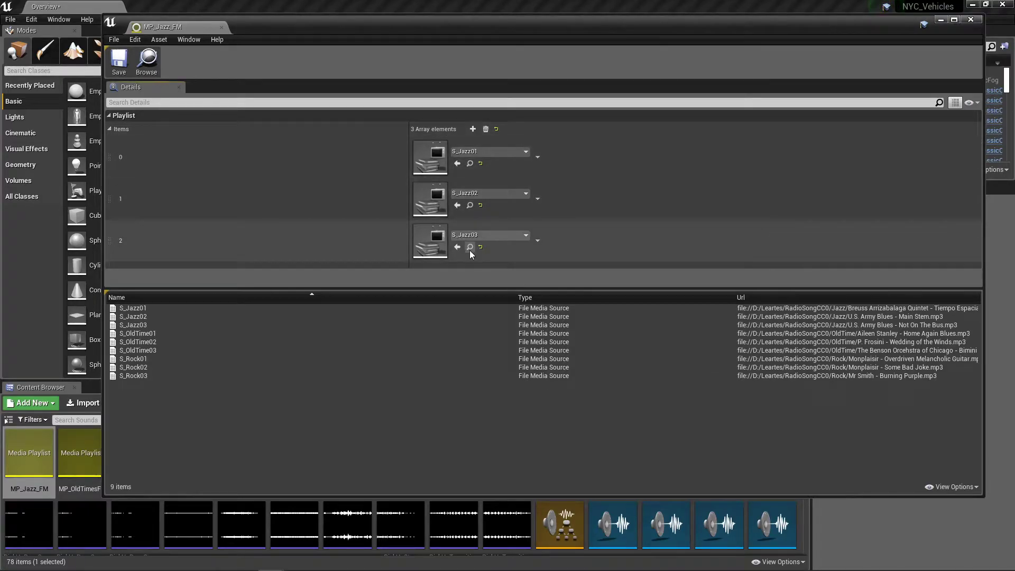
click(941, 20)
Step: Examine the media source items in the MP_OldTimesFM and MP_Rock_FM playlists
double_click(80, 457)
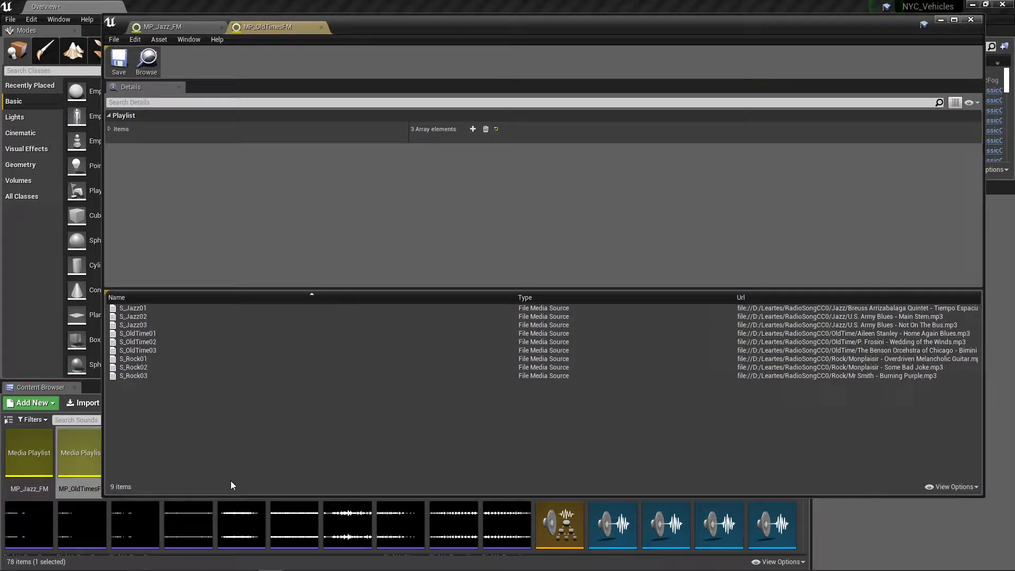
click(110, 129)
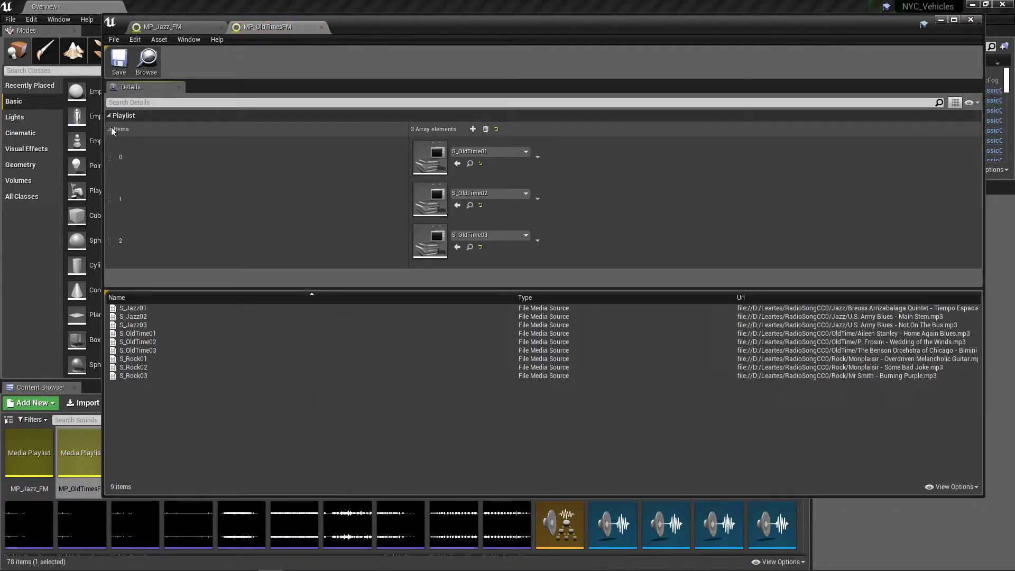
click(941, 20)
double_click(206, 484)
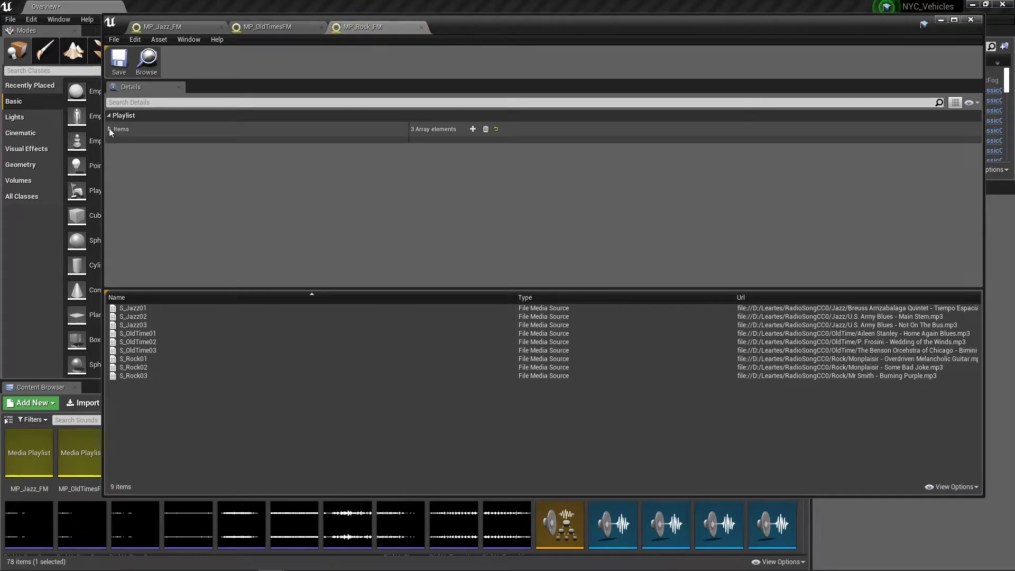
click(109, 128)
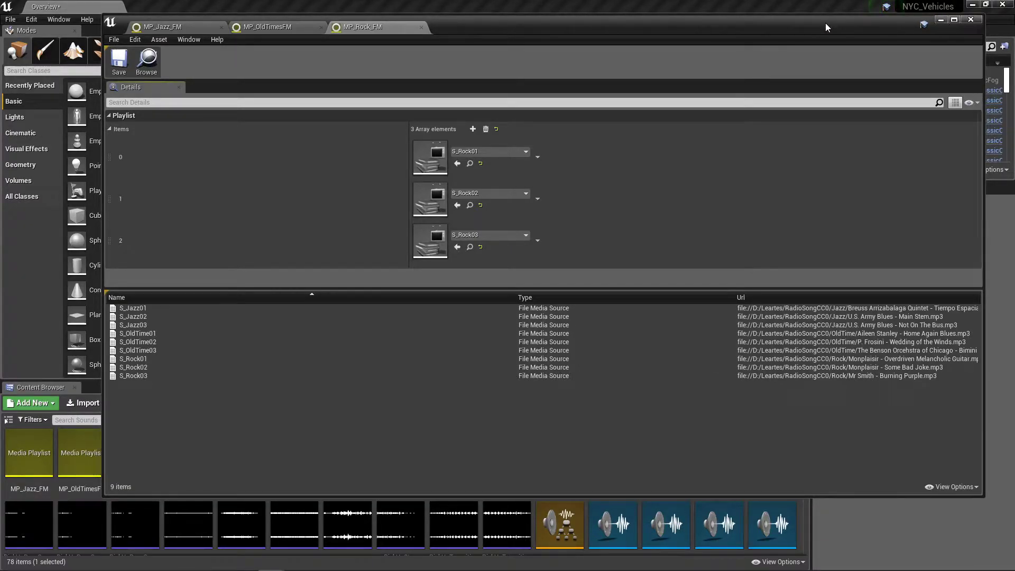
click(942, 21)
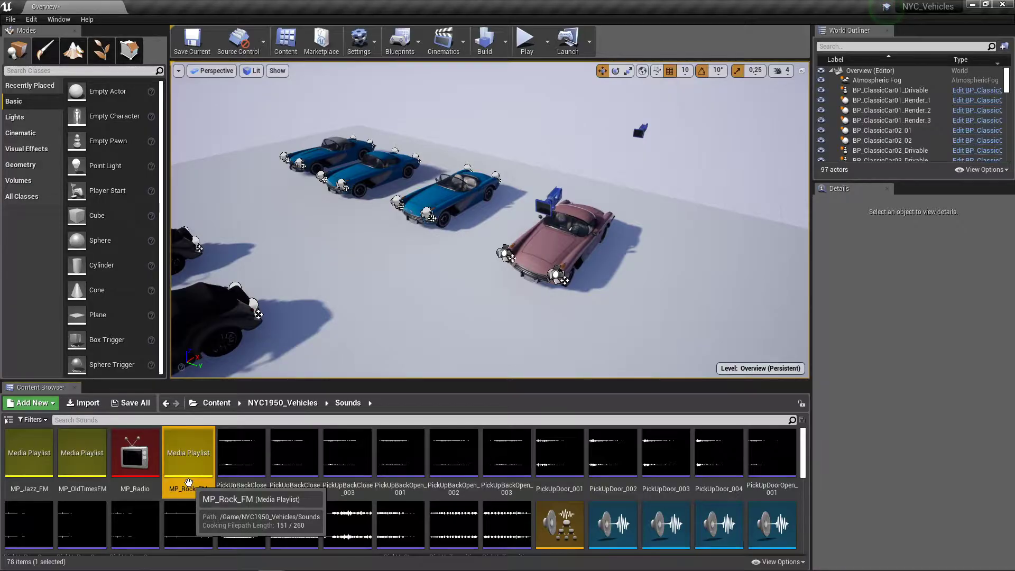
Step: Duplicate the MP_Rock_FM media playlist and name the copy MP_SoulFM
key(ctrl+w)
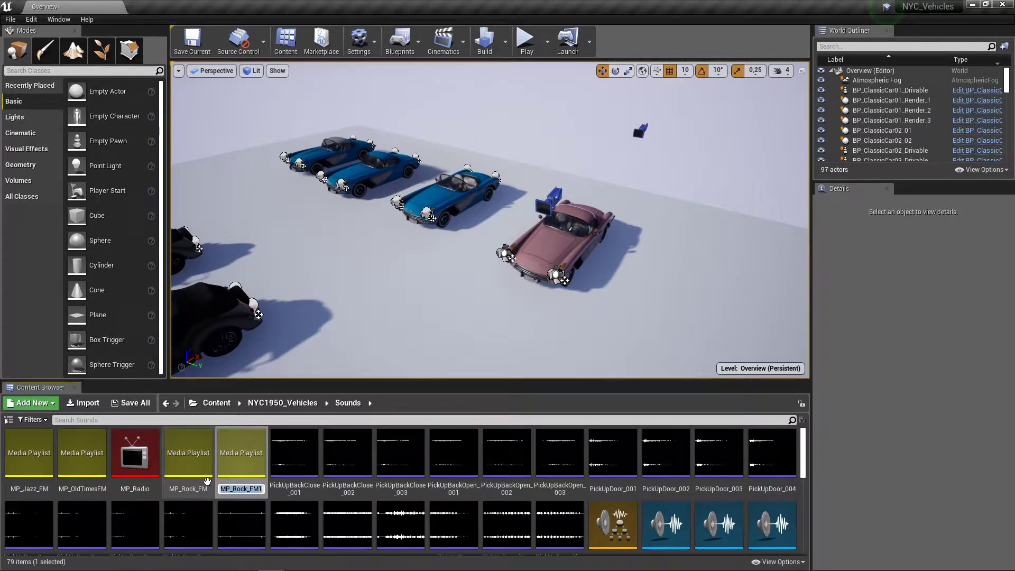
key(BackSpace)
key(BackSpace)
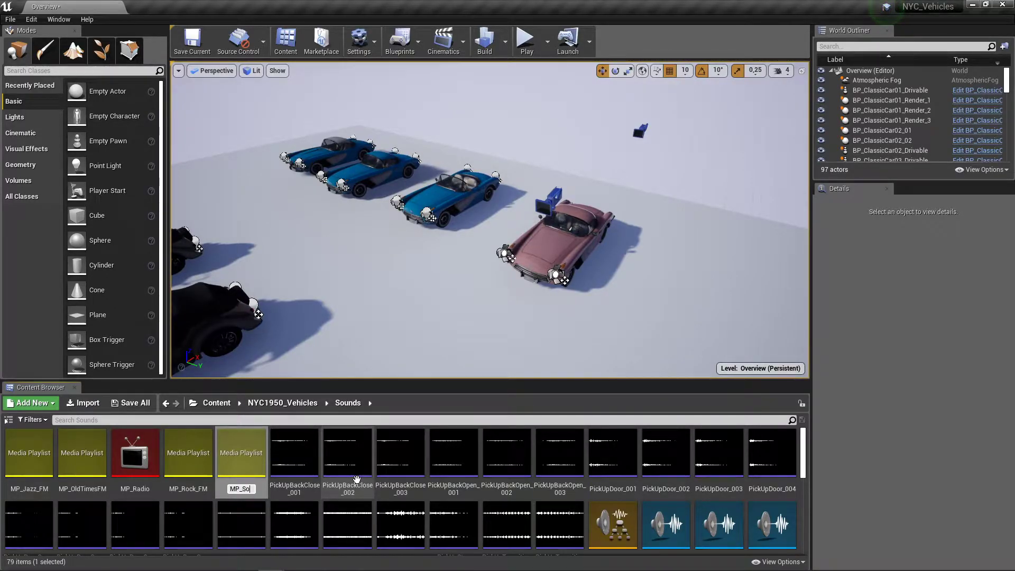
key(Return)
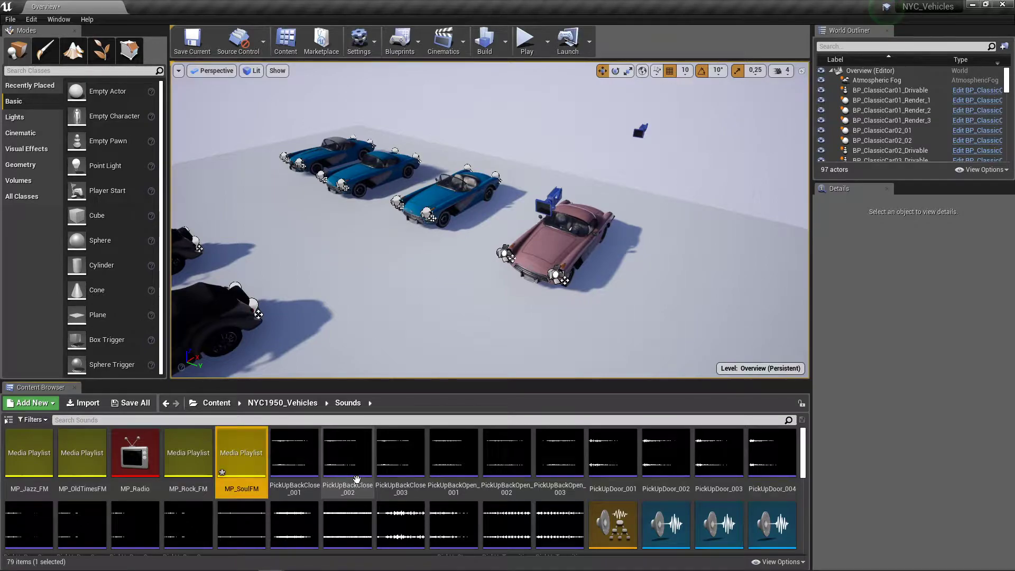
Step: In the MP_SoulFM playlist, set item 0 to S_OldTime02 and item 2 to S_Jazz02
double_click(238, 482)
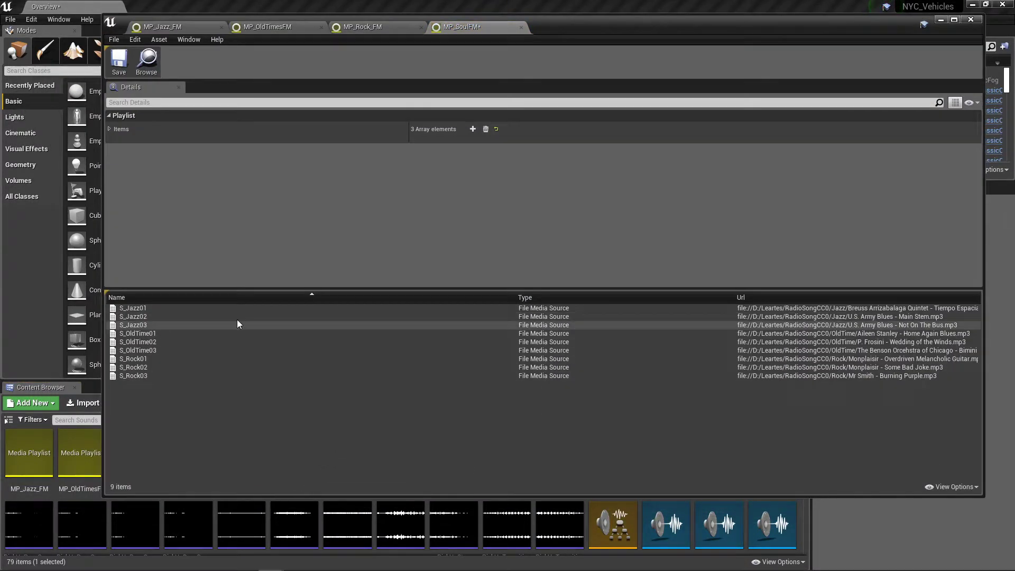
click(107, 132)
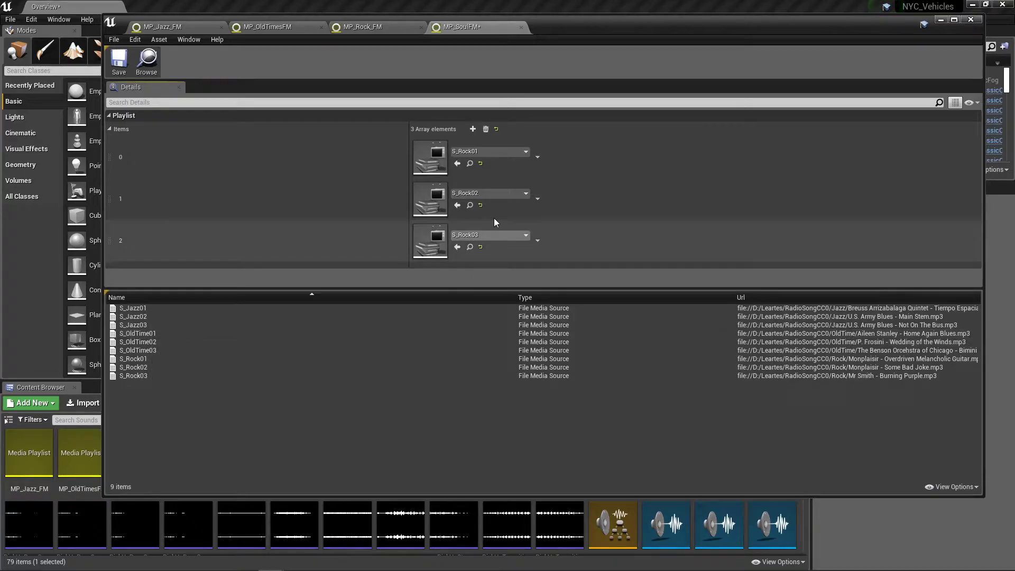
click(503, 150)
scroll(506, 336, down, 2)
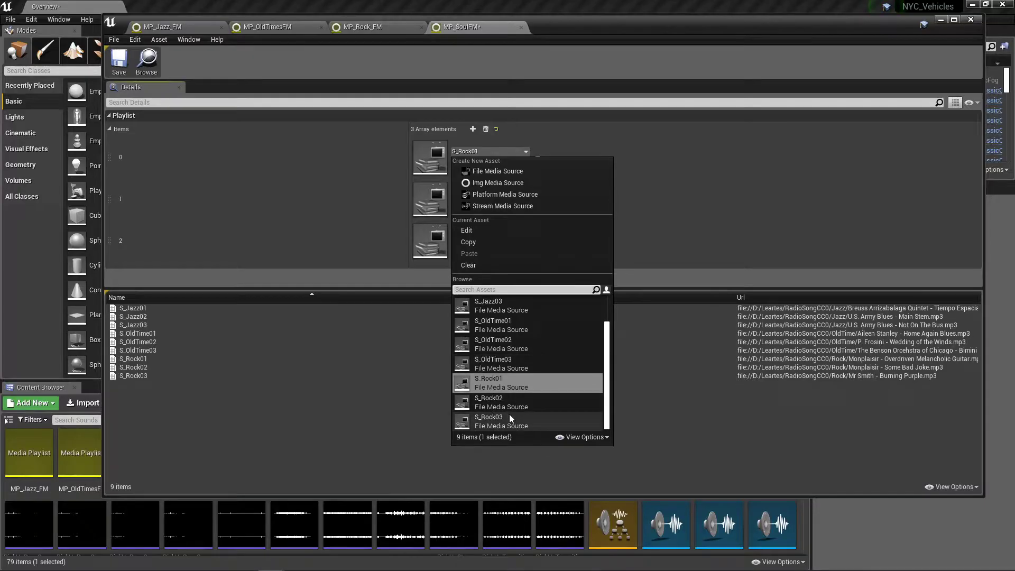
click(519, 342)
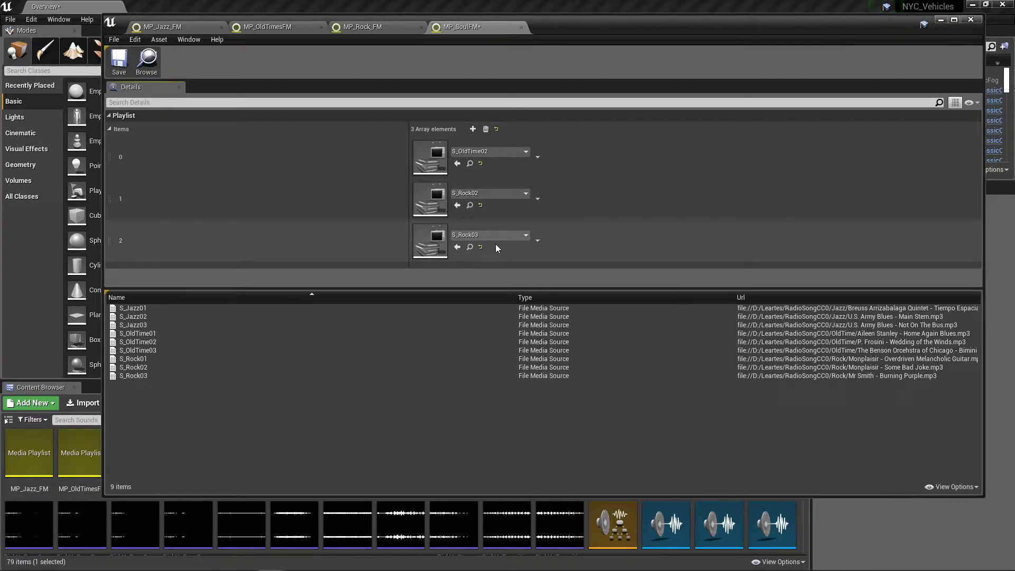
click(492, 241)
scroll(506, 429, up, 2)
click(505, 429)
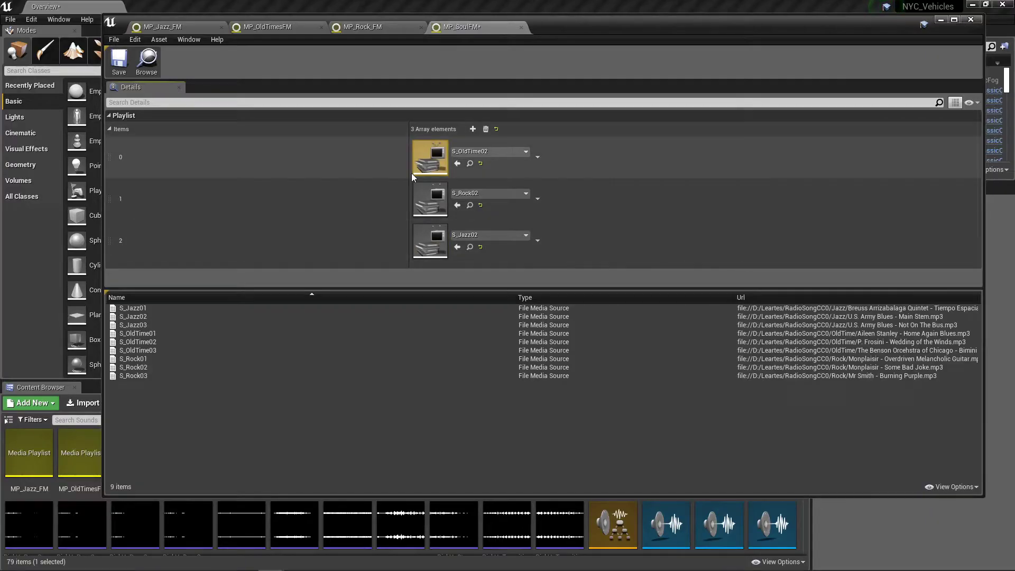
click(941, 21)
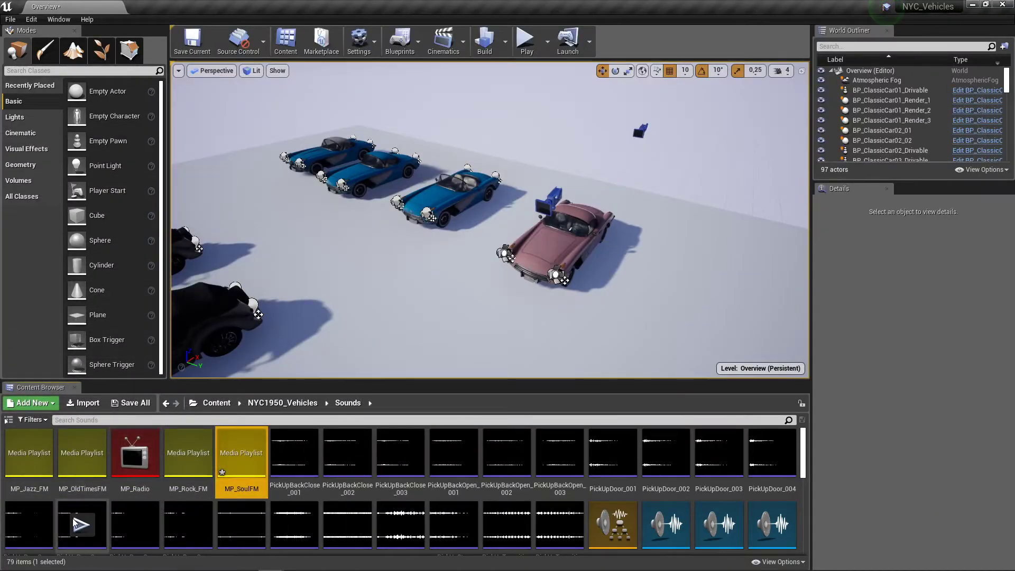
Step: Open the MP_Radio media player and examine its playback settings and the available playlists
double_click(150, 491)
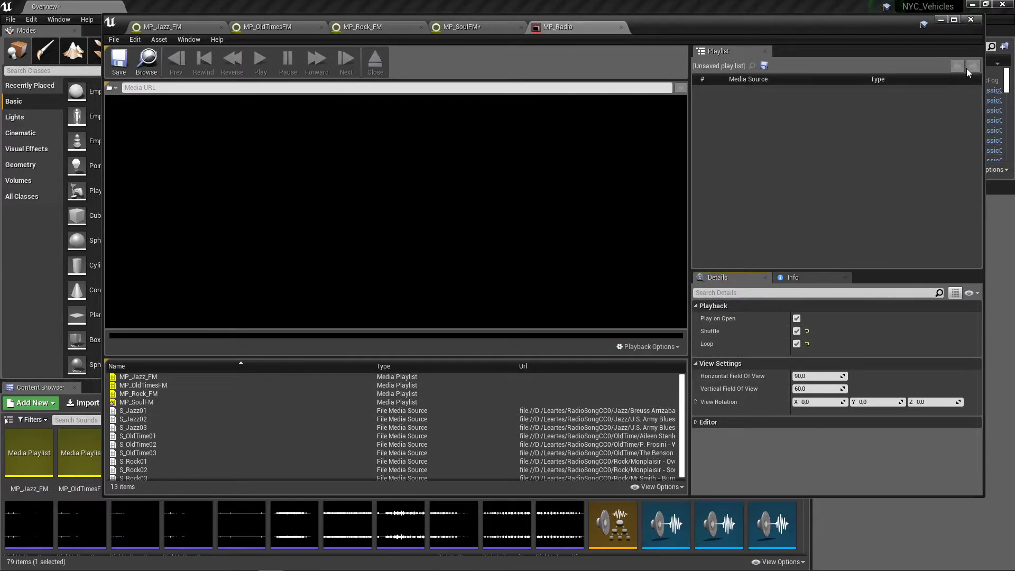
click(941, 20)
scroll(621, 521, down, 2)
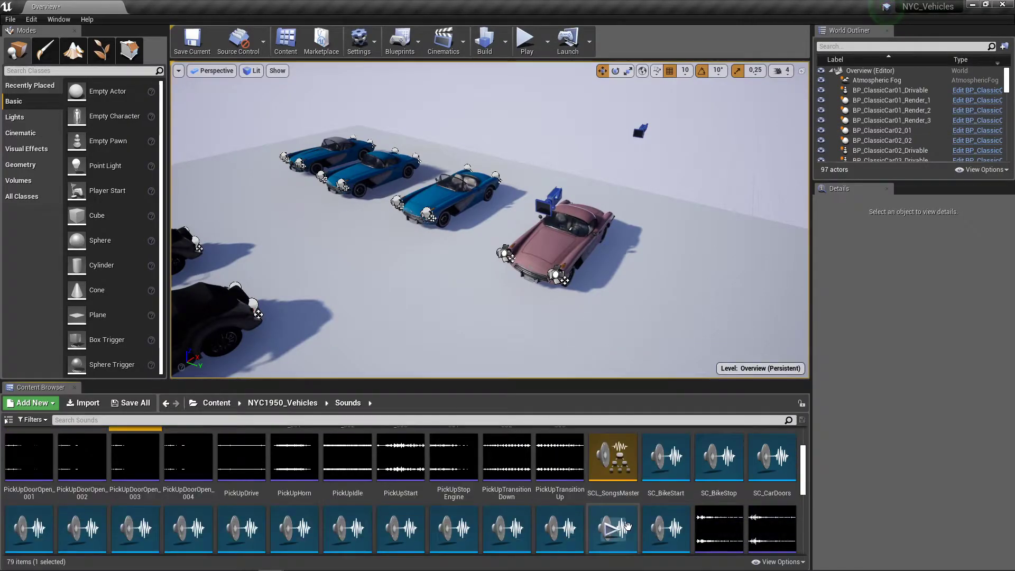
scroll(621, 521, up, 1)
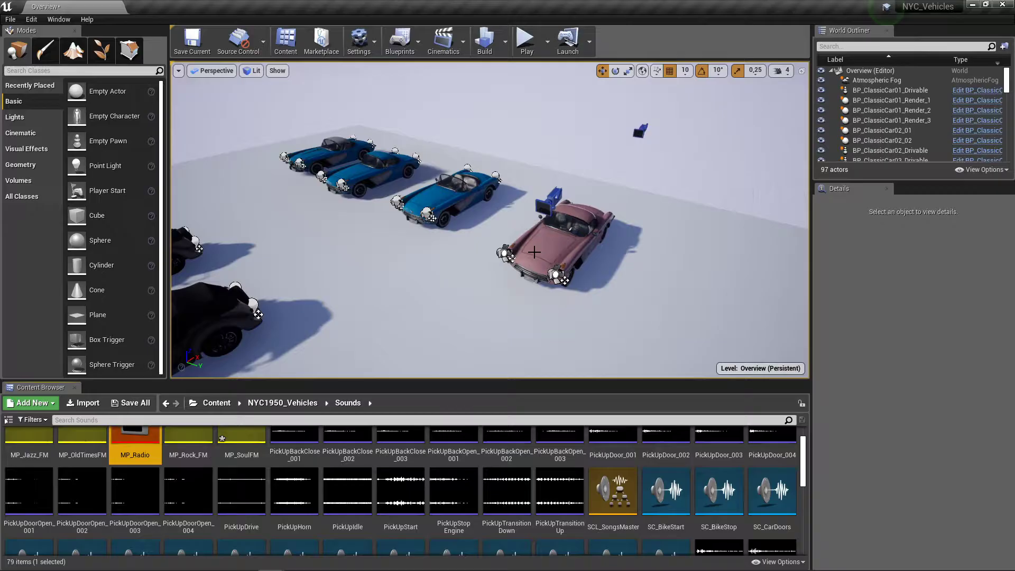
Step: Open the SCL_SongsMaster sound class and examine its volume and other properties
right_drag(535, 252, 425, 275)
key(w)
key(d)
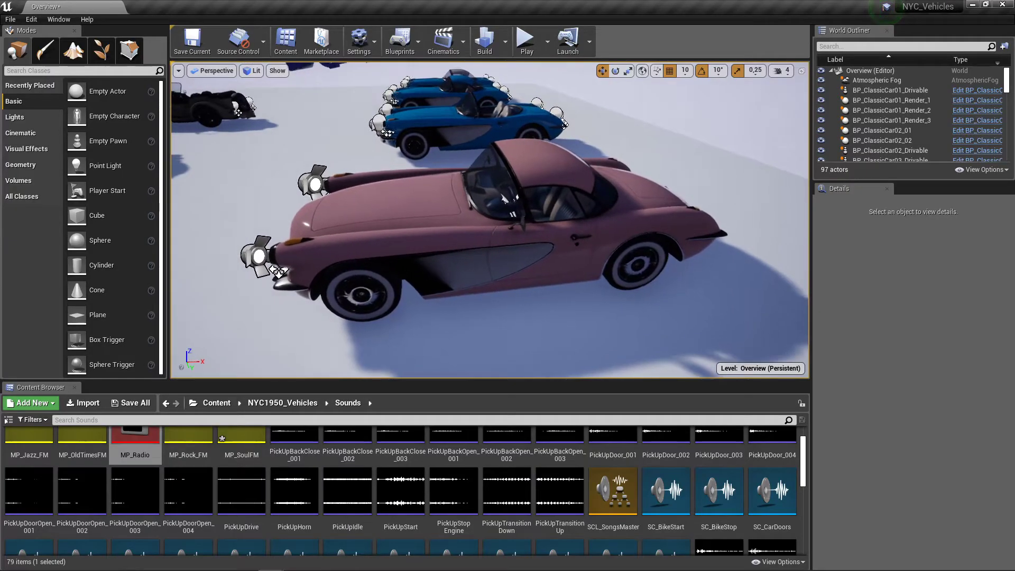
double_click(614, 522)
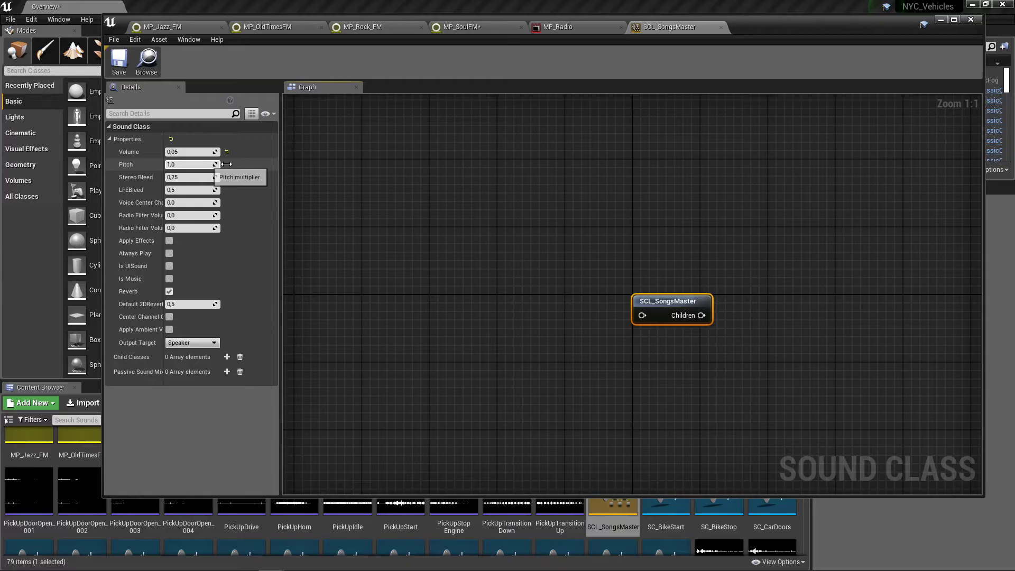
click(940, 21)
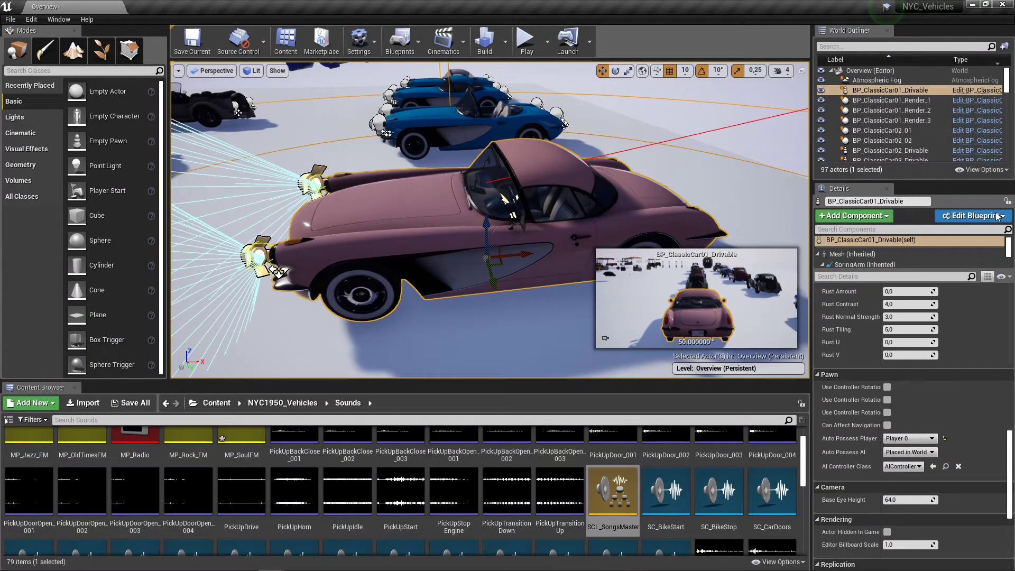
Step: Open the BP_ClassicCar01_Drivable blueprint for editing and bring up the Radio section of its Event Graph
click(997, 216)
click(955, 239)
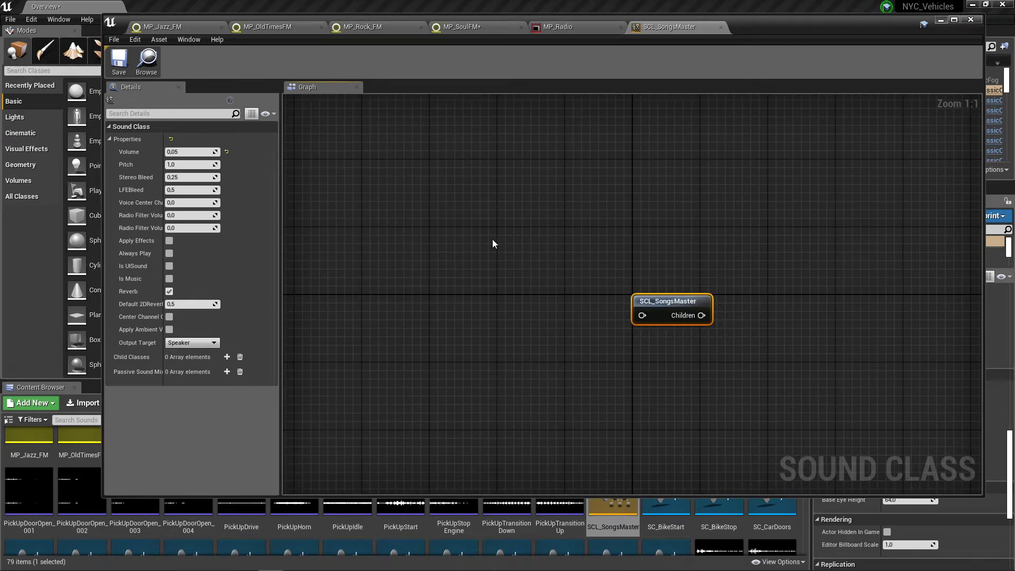
scroll(548, 232, up, 4)
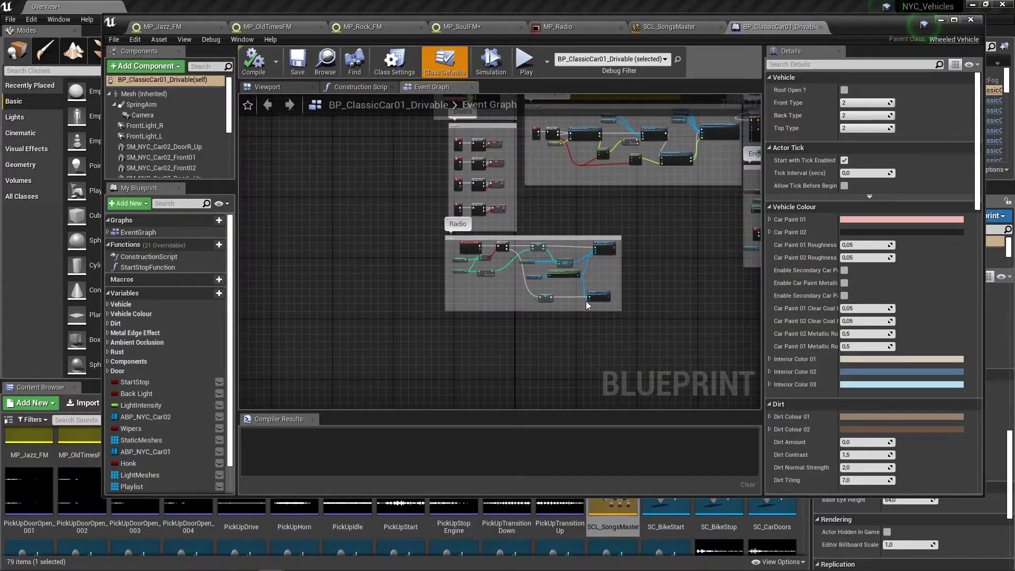
right_drag(548, 232, 553, 240)
click(954, 20)
right_drag(499, 205, 540, 225)
right_drag(209, 240, 207, 248)
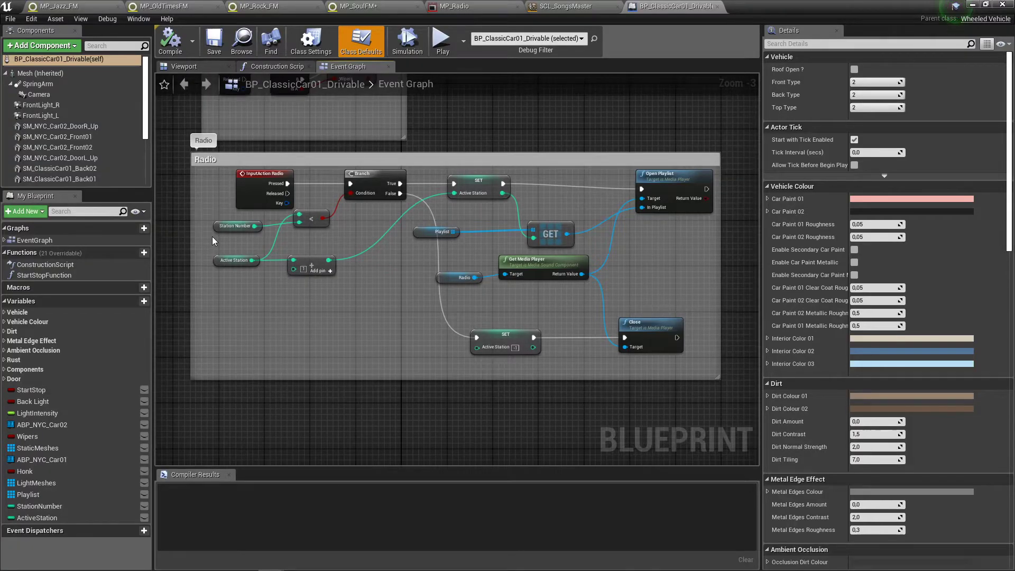
Step: Set the default value of the Station Number variable to 4 and of the Active Station variable to -1
click(235, 226)
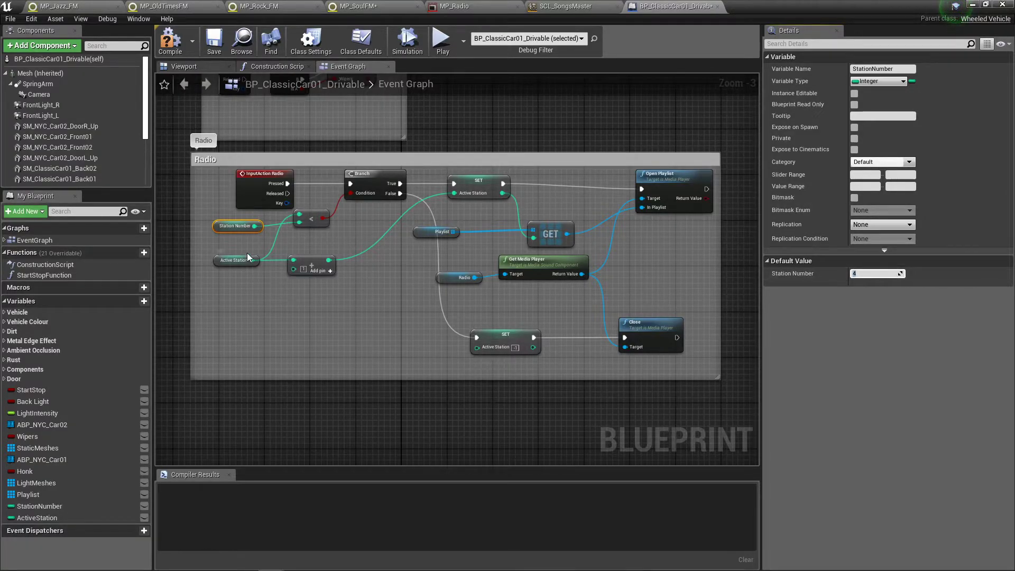
scroll(237, 262, up, 3)
drag(240, 243, 218, 305)
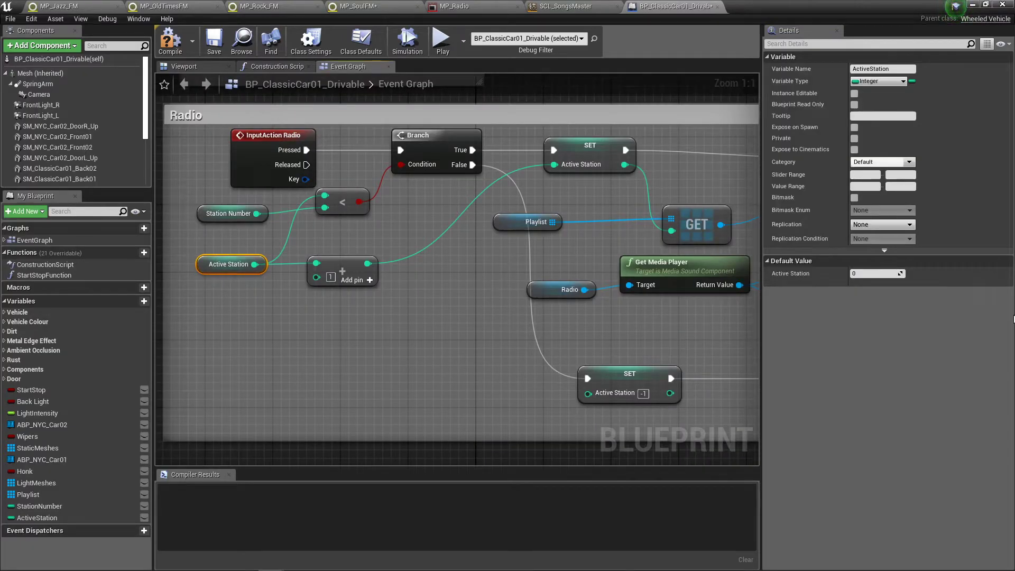
click(865, 274)
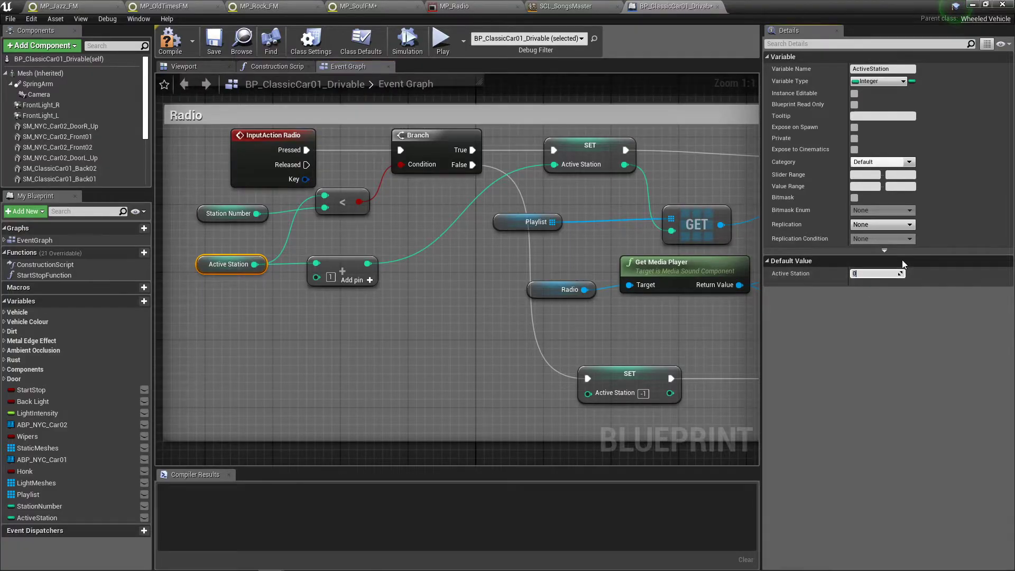
text(-1)
Step: Examine how the Radio graph's branch leads to the Open Playlist and Close nodes
scroll(687, 329, down, 1)
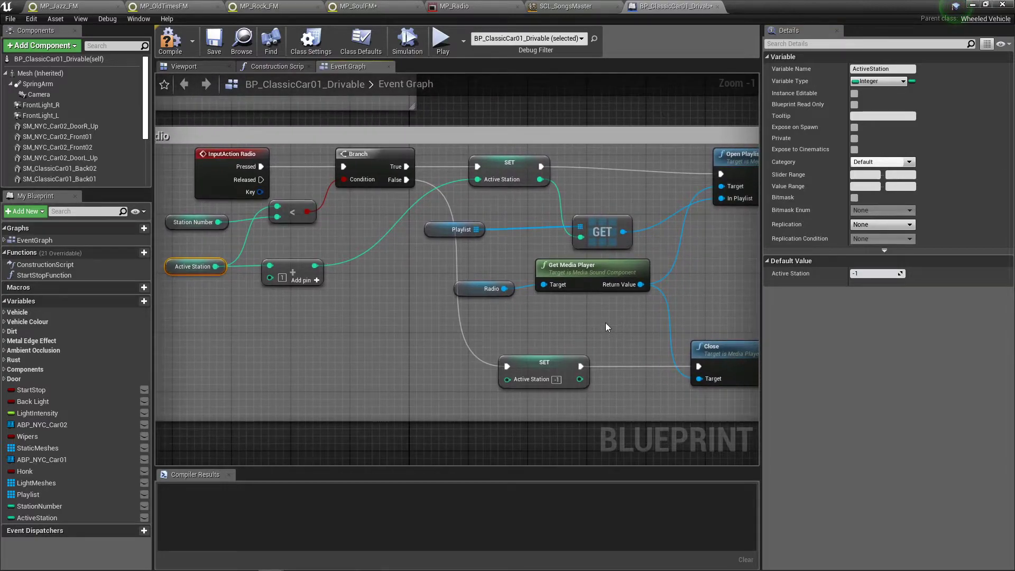
right_drag(607, 380, 551, 377)
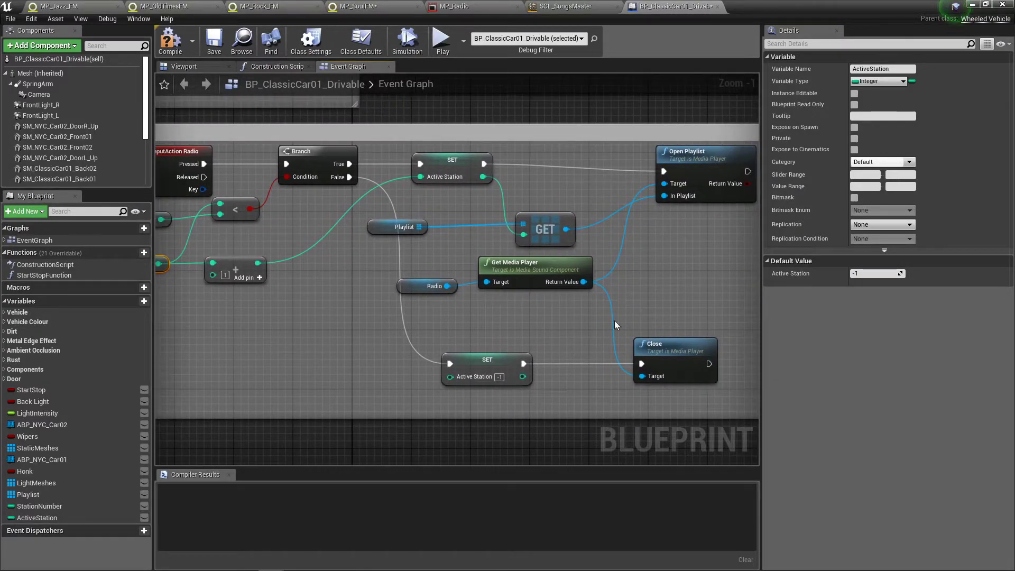
right_drag(476, 331, 505, 336)
scroll(505, 336, down, 1)
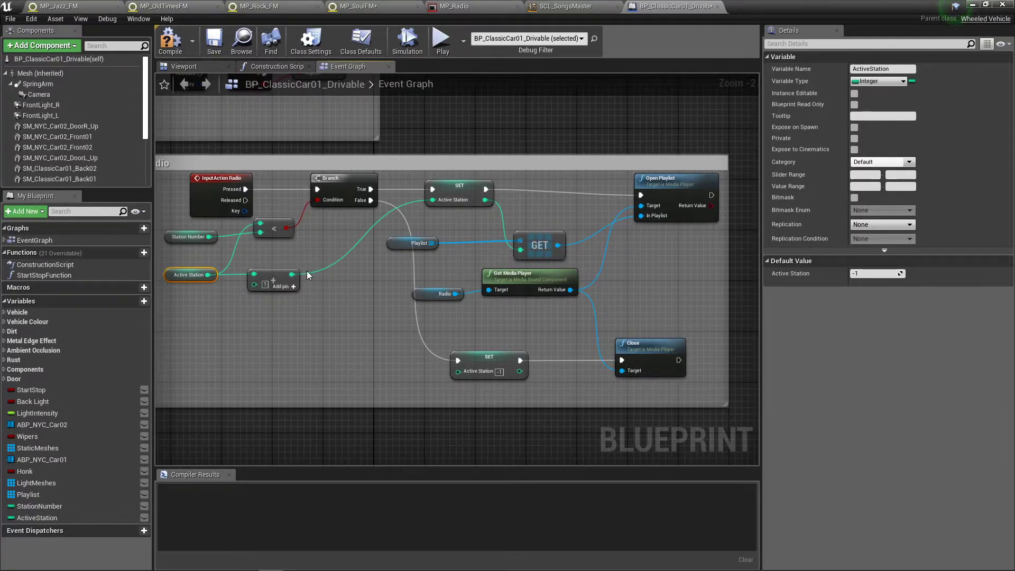
right_drag(308, 274, 358, 268)
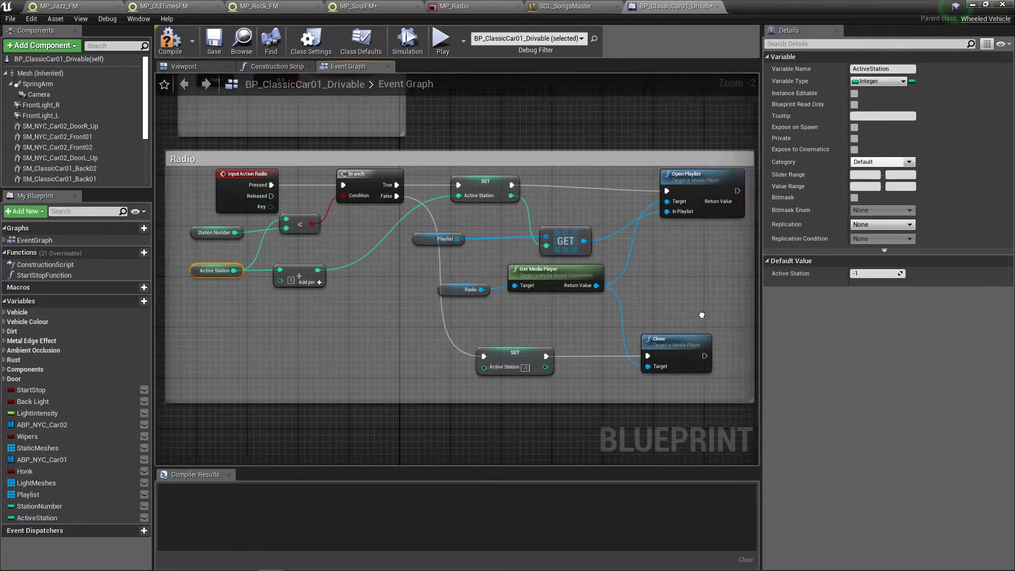
right_drag(705, 322, 662, 311)
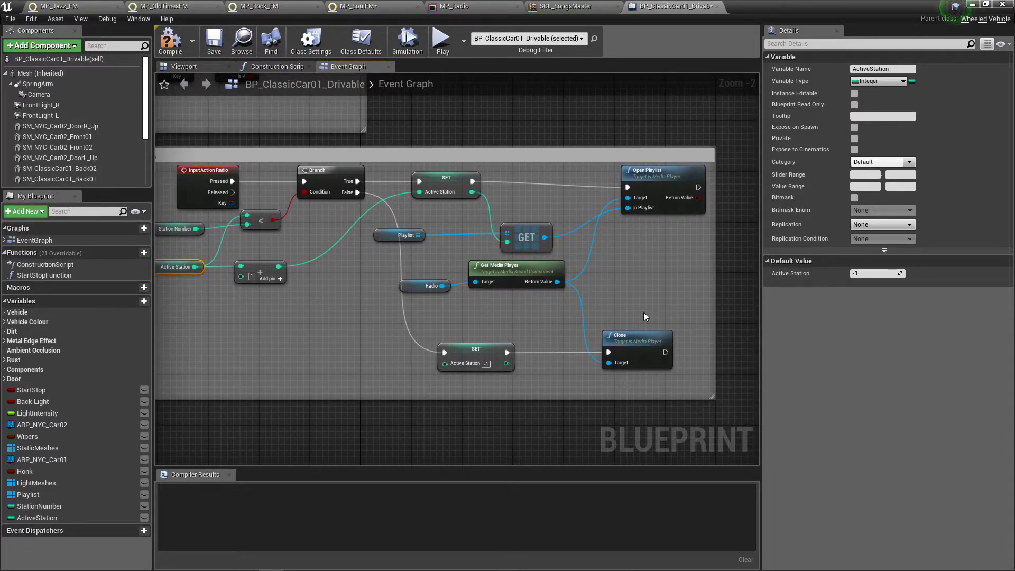
Step: Add a fourth element to the Playlist variable's default array and assign MP_SoulFM to it
right_drag(444, 239, 483, 240)
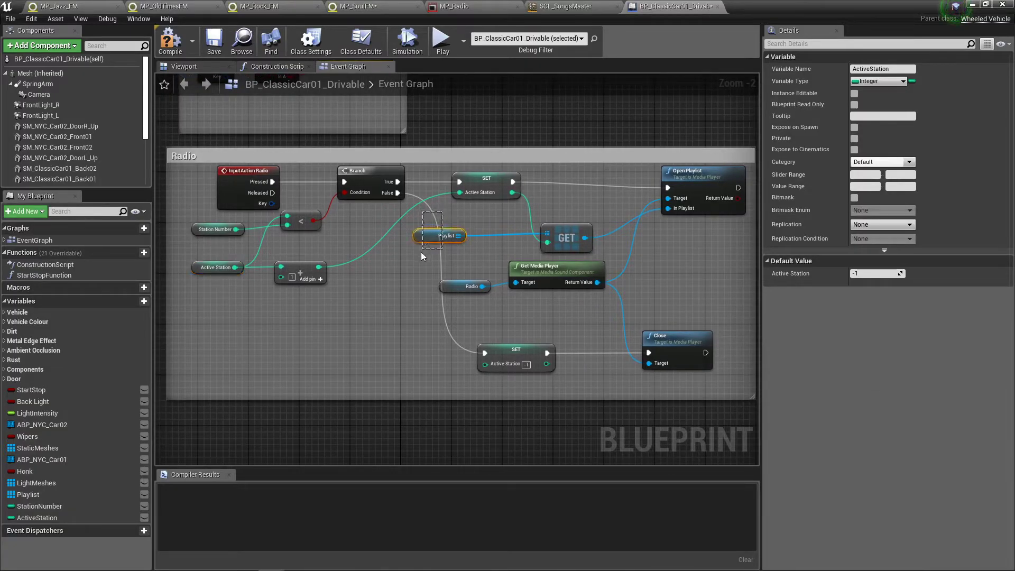
drag(421, 251, 421, 252)
click(767, 214)
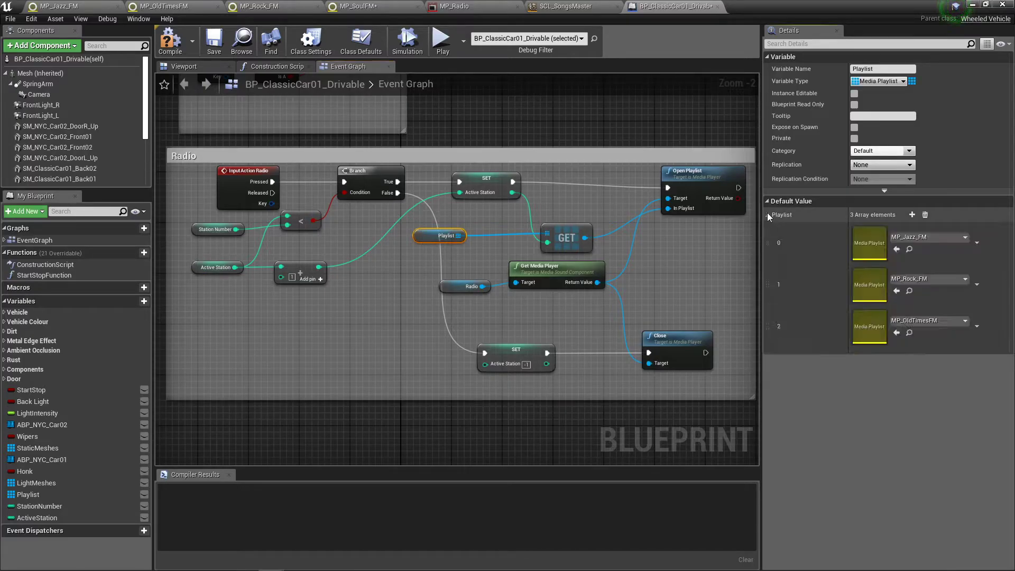
click(913, 218)
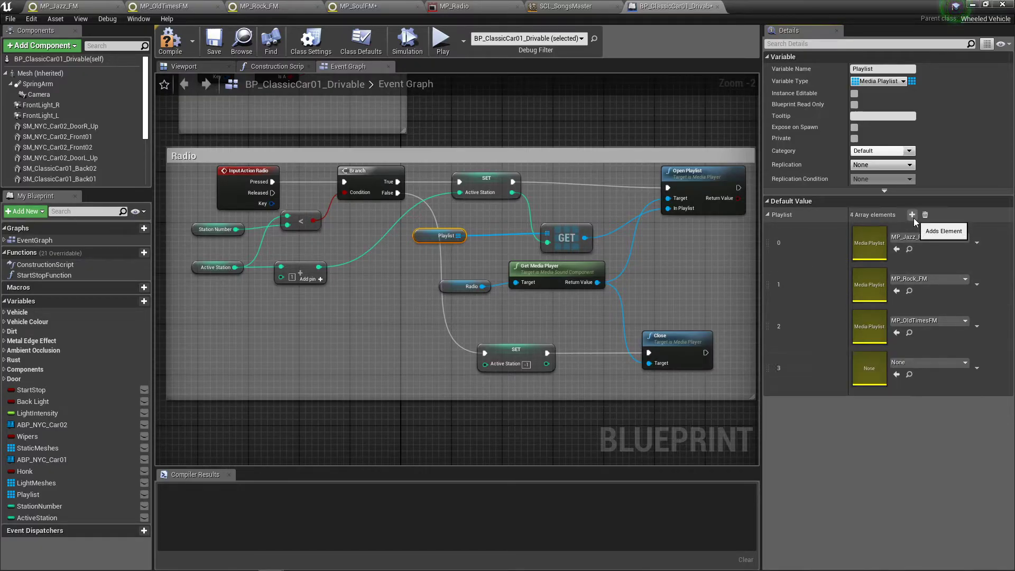
click(920, 363)
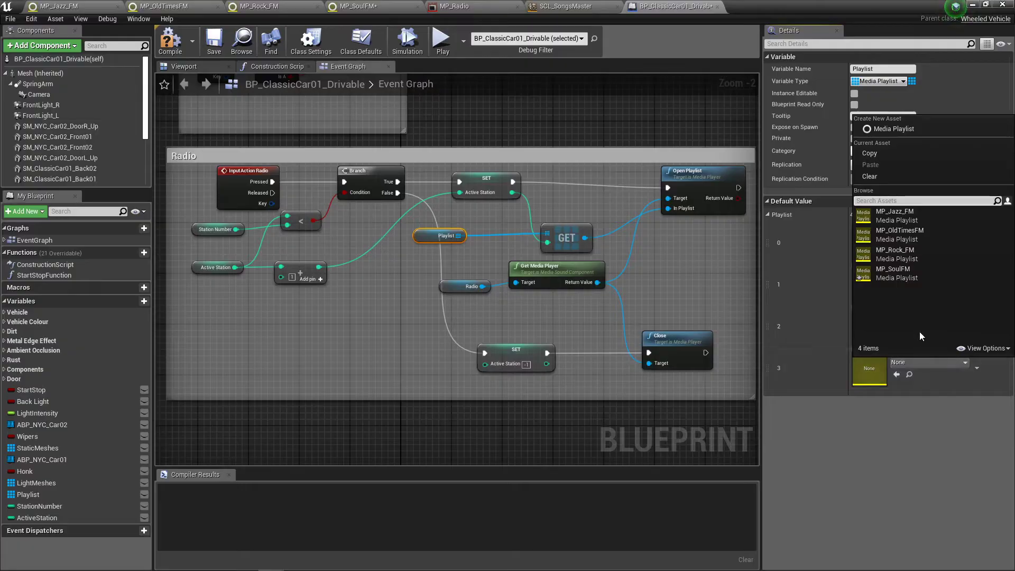
click(920, 268)
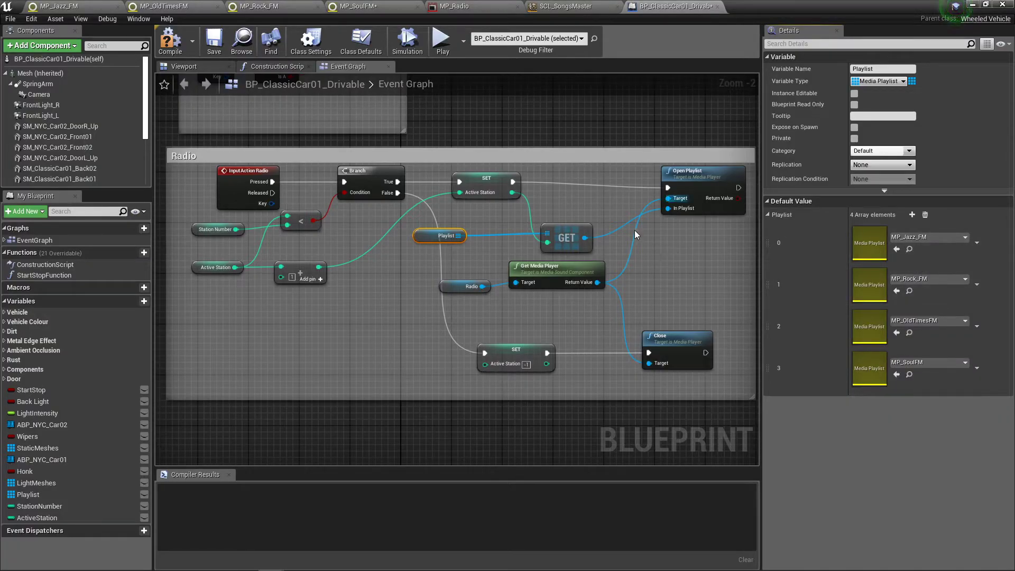
Step: Examine the Radio component's media player assignment, attenuation and sound class settings, and return to the level
right_drag(475, 276, 463, 277)
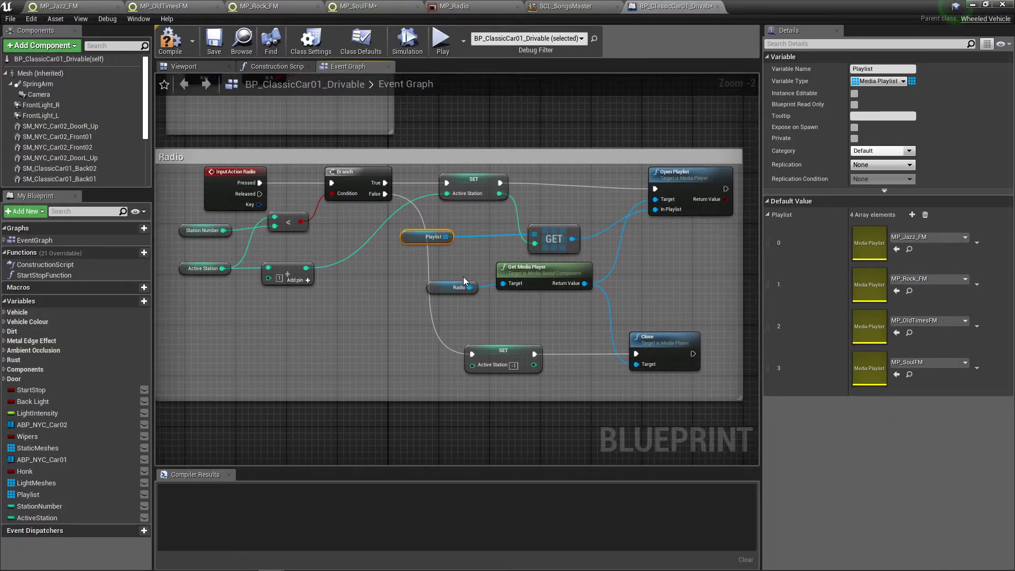
click(455, 287)
scroll(35, 158, down, 5)
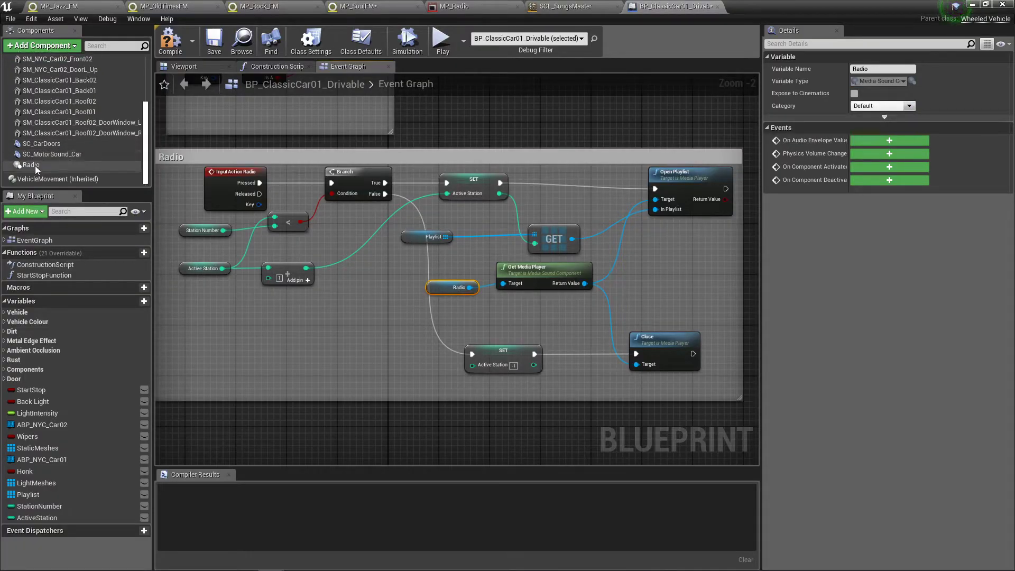
click(37, 167)
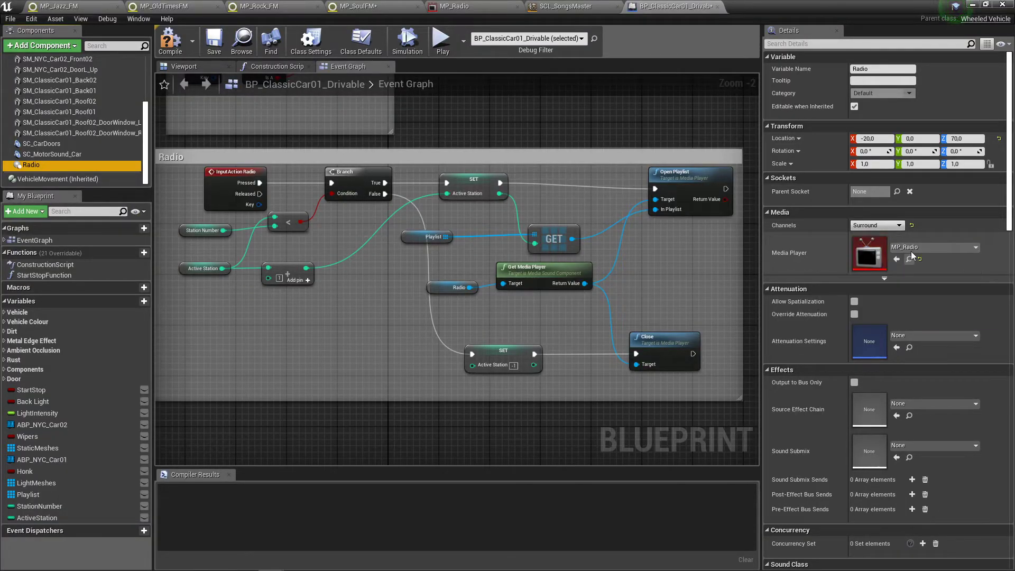
scroll(918, 265, down, 3)
scroll(918, 265, up, 2)
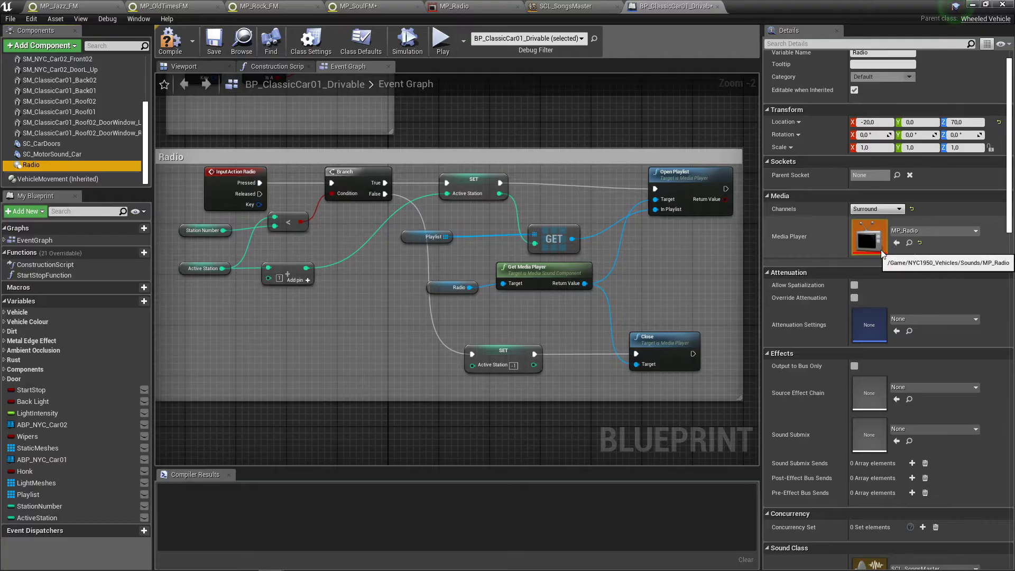
click(951, 230)
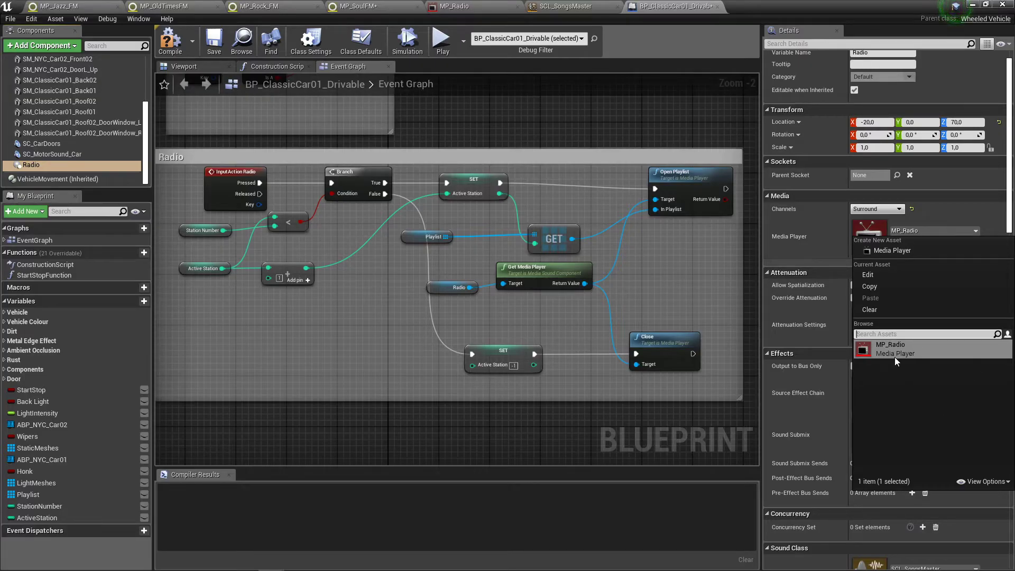
click(955, 228)
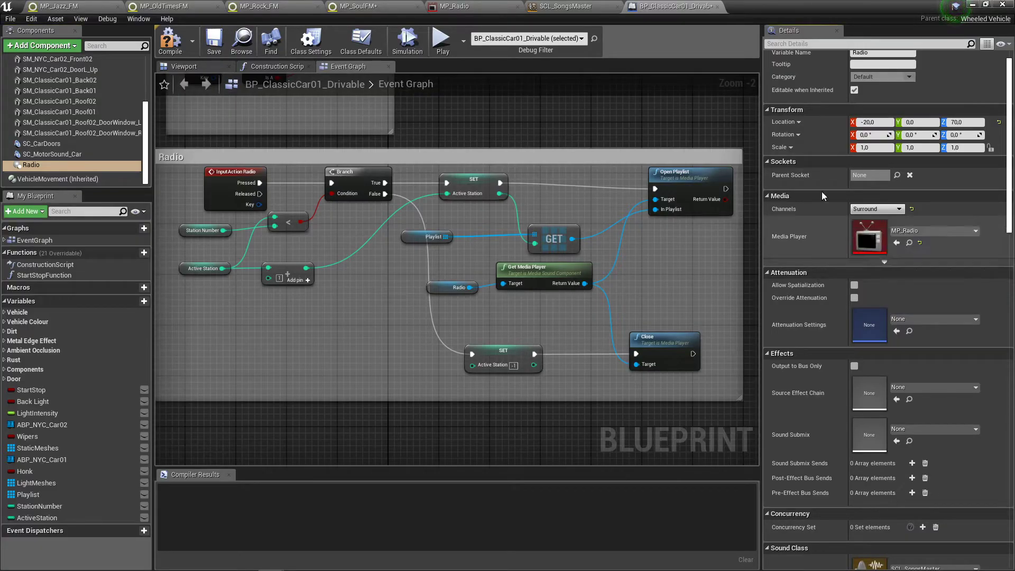
double_click(807, 8)
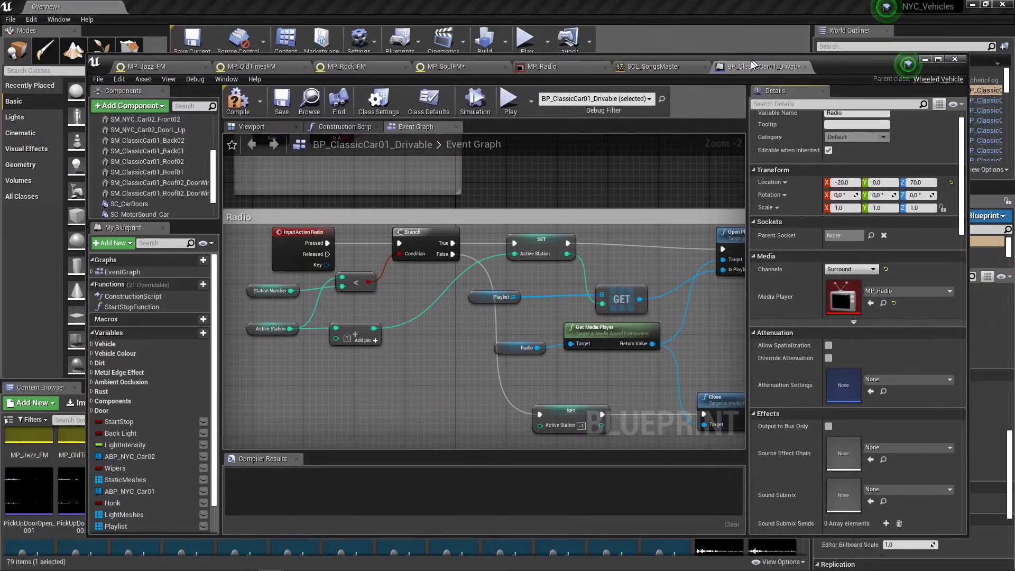
click(843, 68)
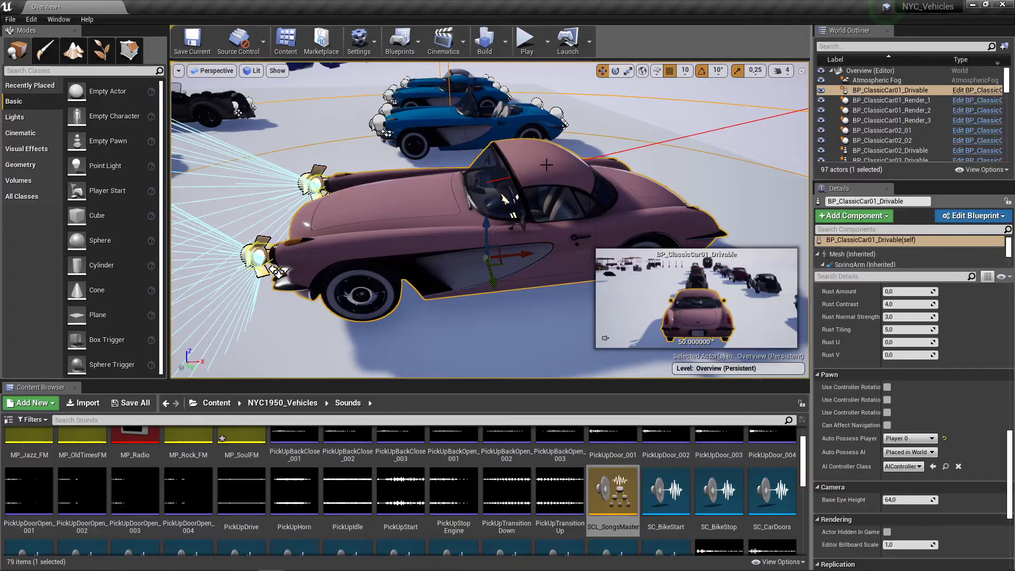
scroll(539, 192, up, 2)
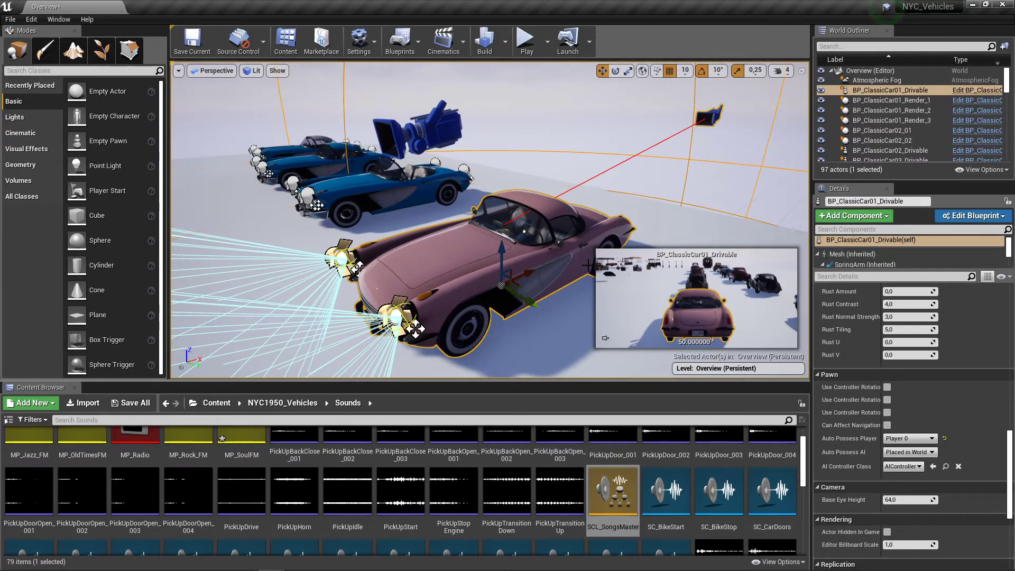
right_drag(497, 269, 551, 280)
key(s)
key(w)
key(a)
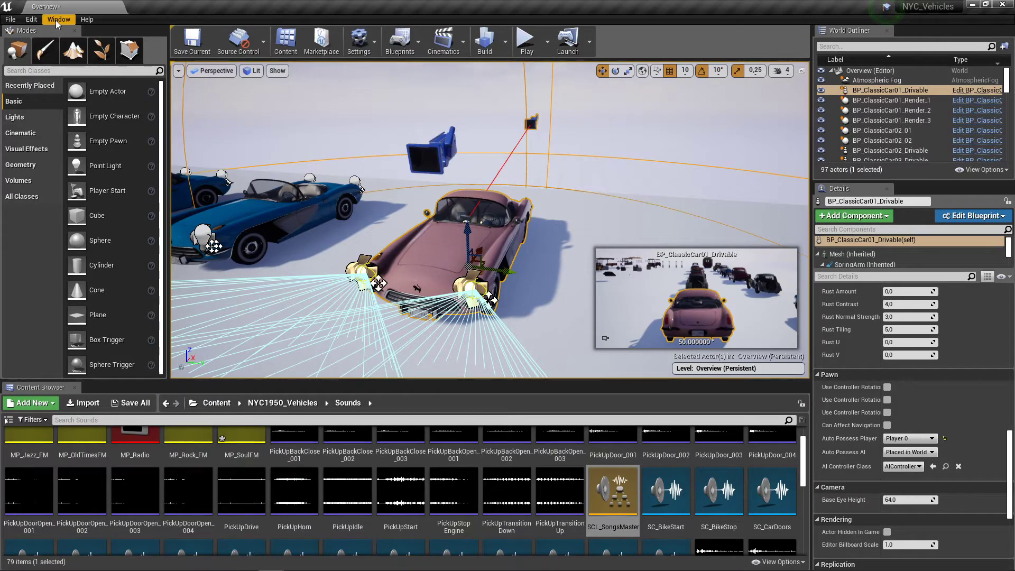
key(a)
right_drag(465, 238, 550, 243)
key(w)
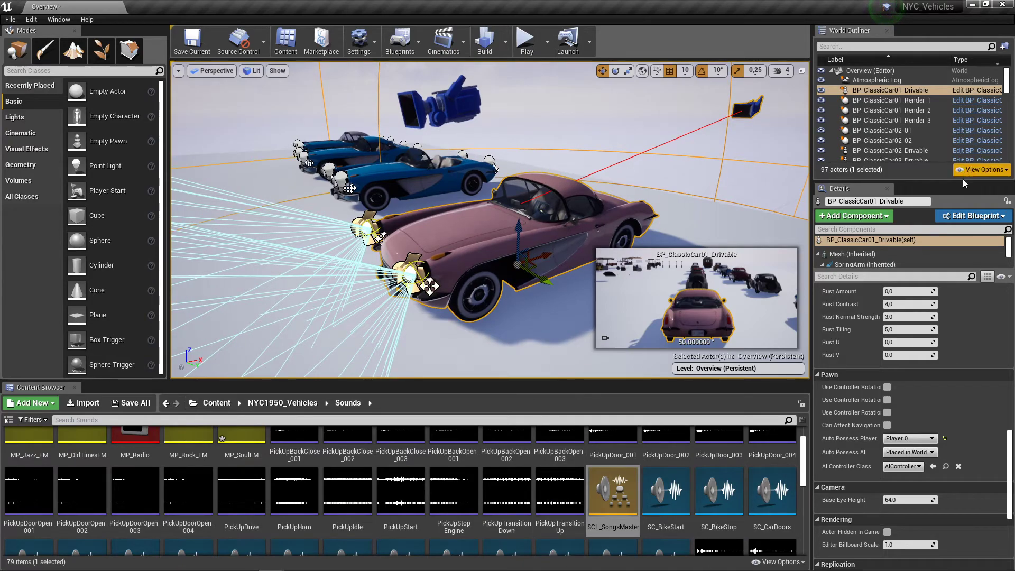
Step: Reopen the BP_ClassicCar01_Drivable blueprint and examine the InputAction Radio event in its Radio graph
click(974, 216)
click(946, 235)
scroll(378, 275, up, 4)
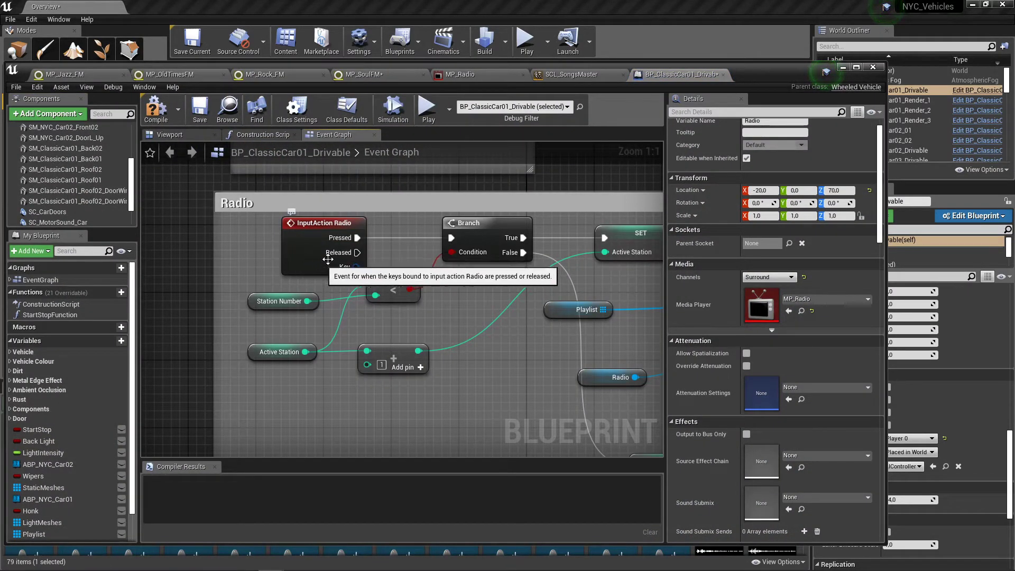
right_drag(445, 257, 414, 257)
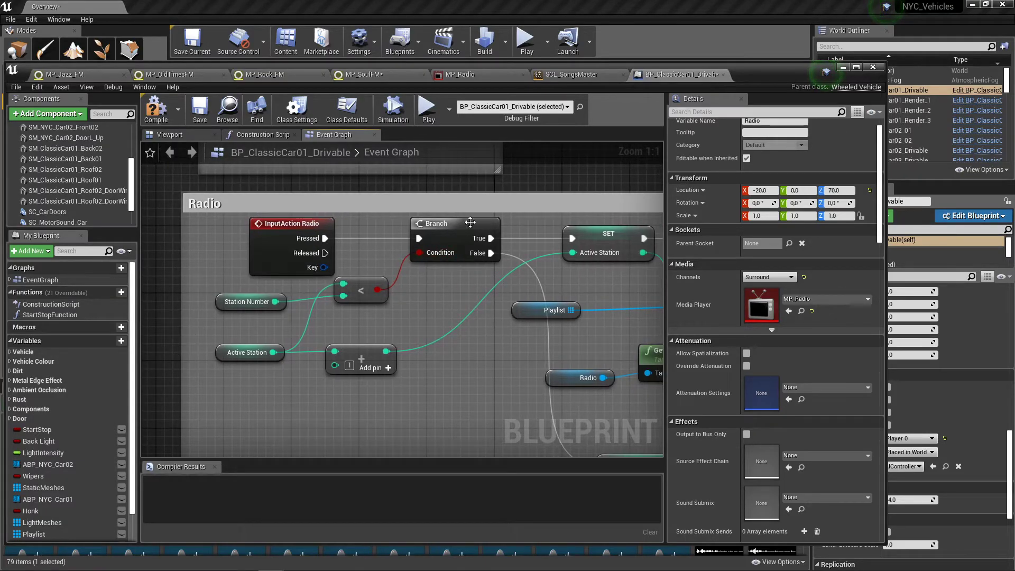
click(843, 67)
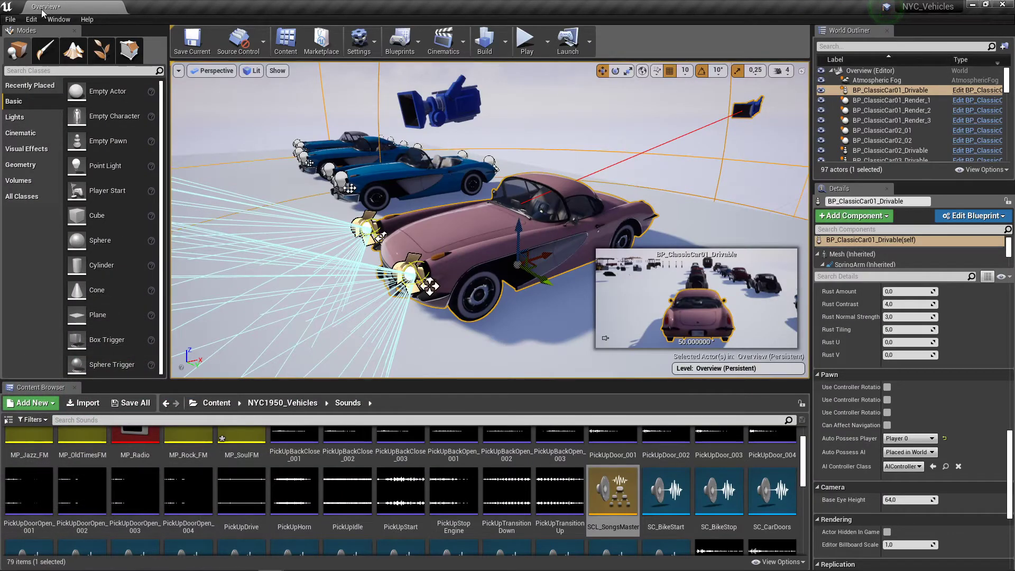
Step: In the project's Engine Input settings, require the Ctrl modifier for the R key of the Radio action mapping
click(31, 19)
click(61, 172)
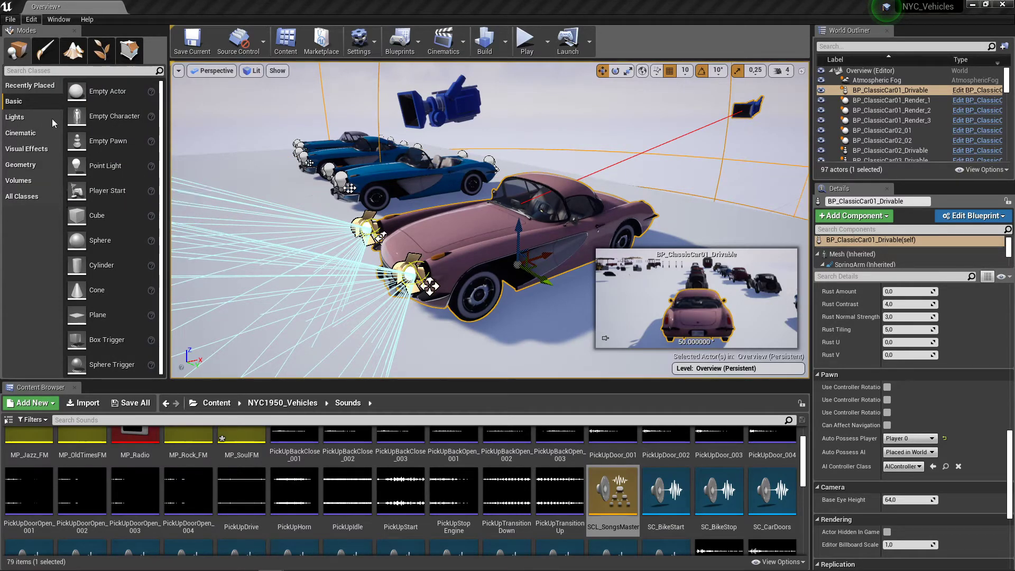
scroll(105, 368, down, 2)
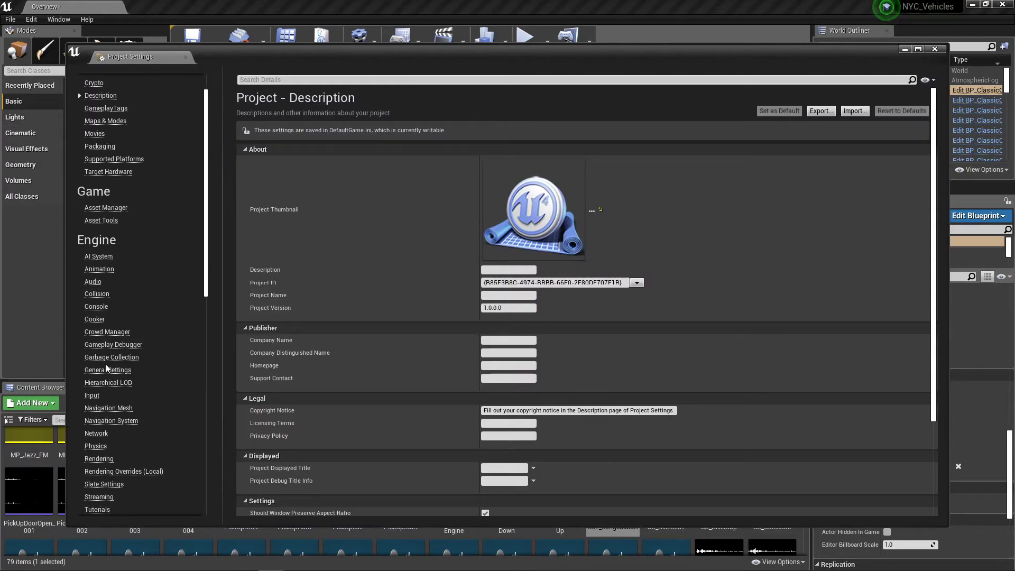
click(91, 395)
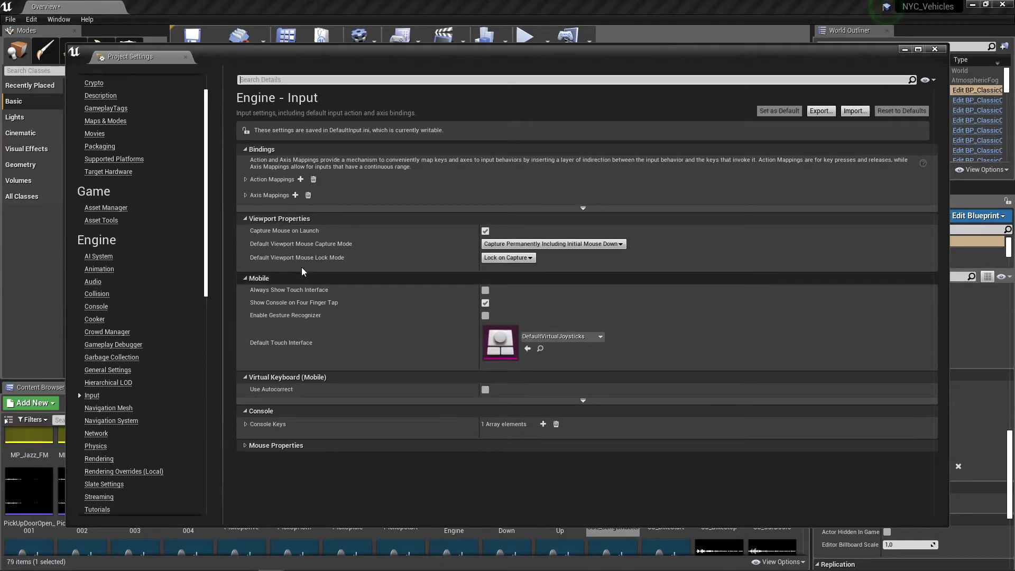
click(246, 180)
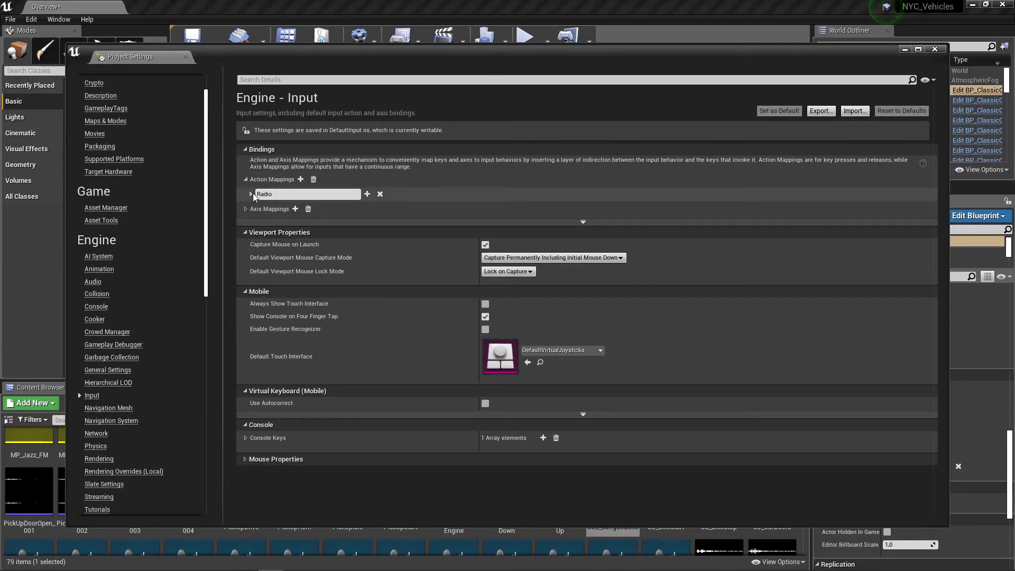
click(251, 194)
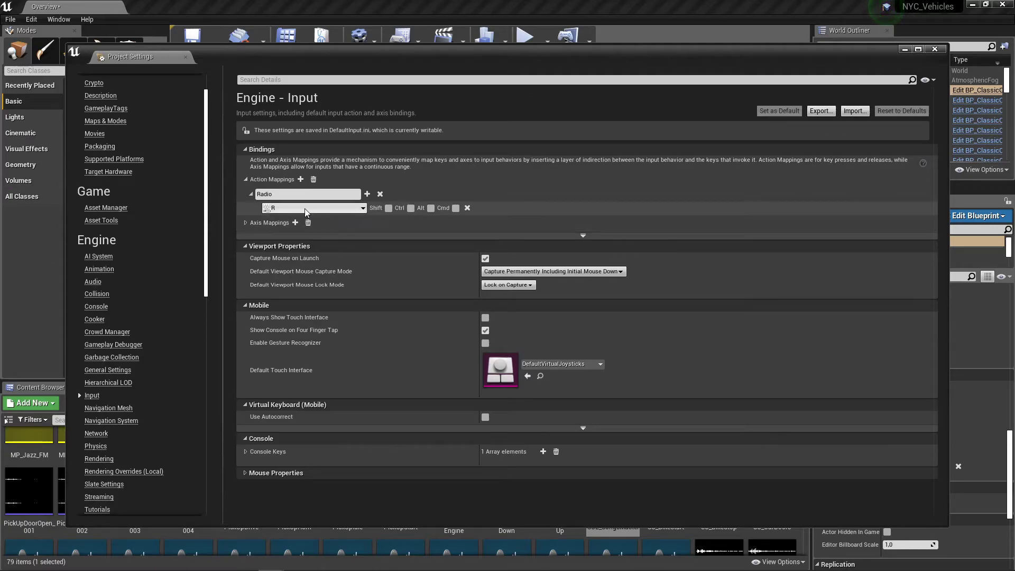
click(411, 209)
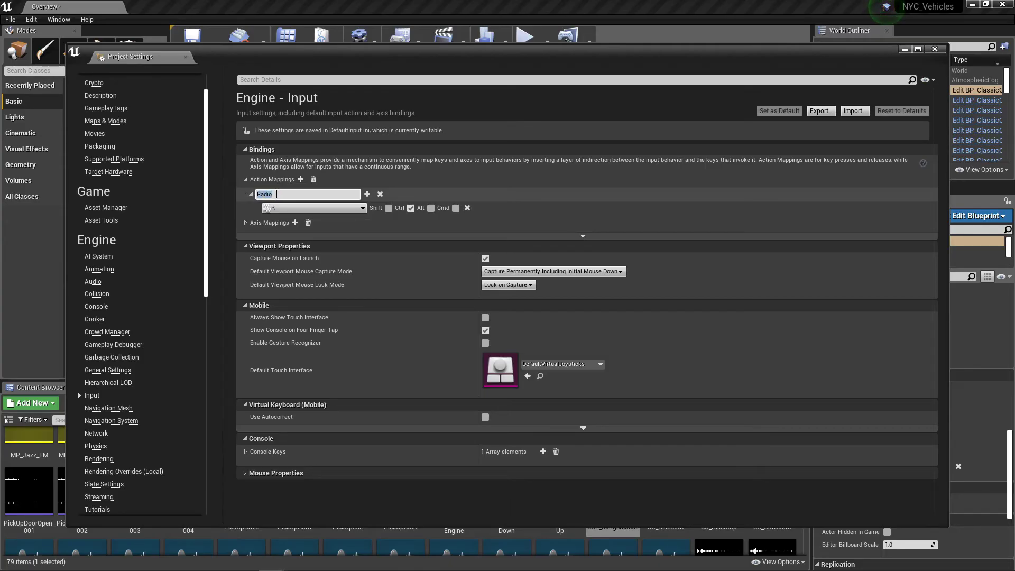
click(904, 49)
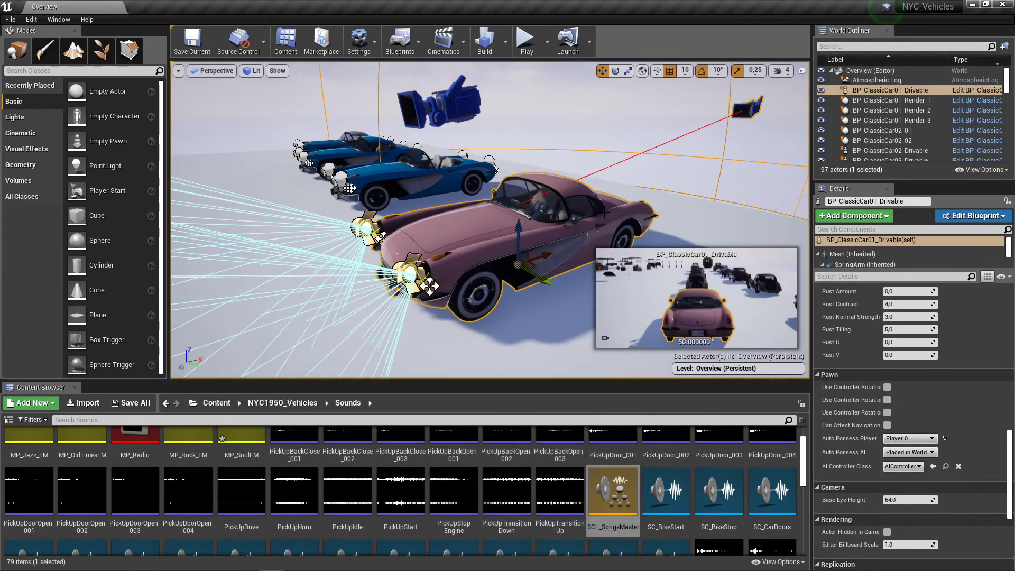
Step: Reopen the BP_ClassicCar01_Drivable blueprint on its Radio graph and reposition the editor window over the level
click(972, 215)
click(936, 244)
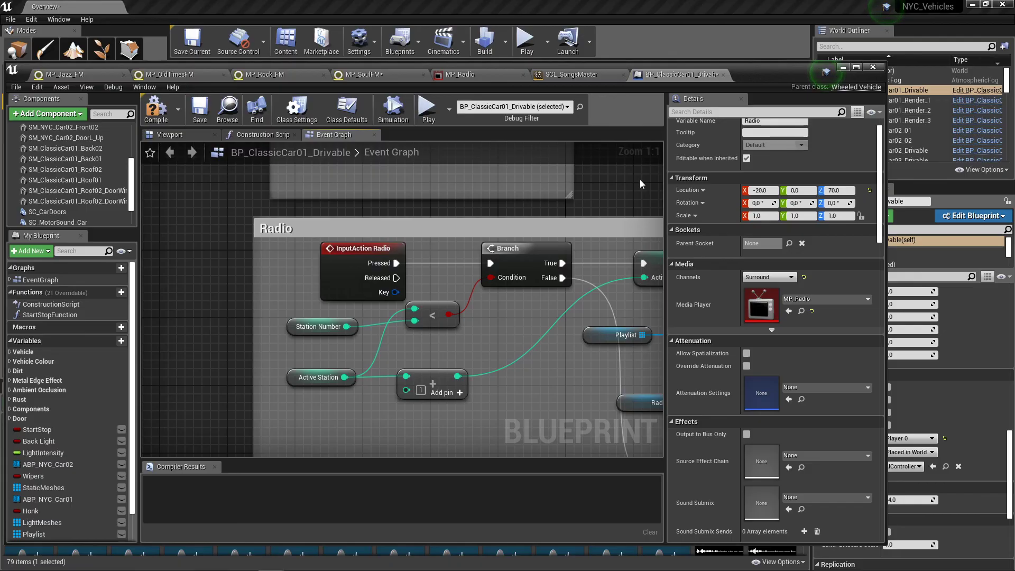
drag(756, 76, 793, 41)
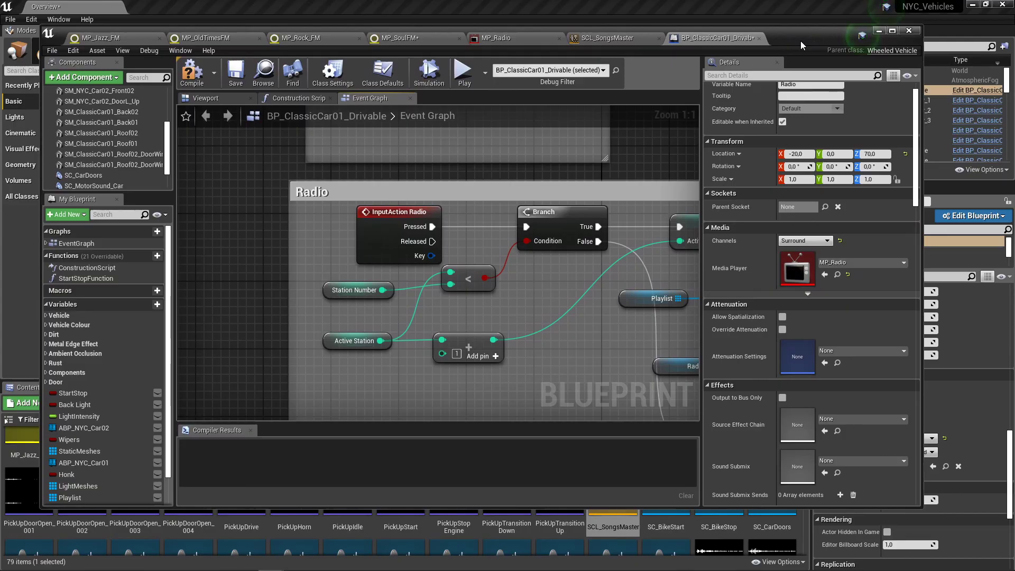